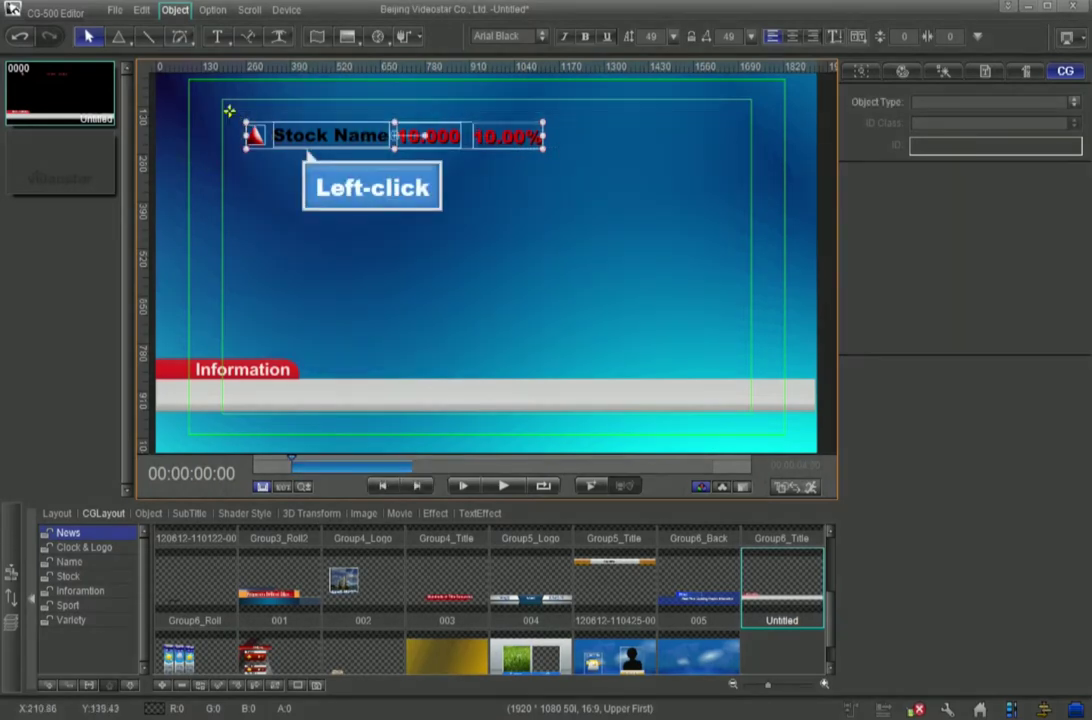
# Group the stock row's elements and set the group as a Replaceable Object with ID class Stock Price Goup Group
pyautogui.rightClick(303, 131)
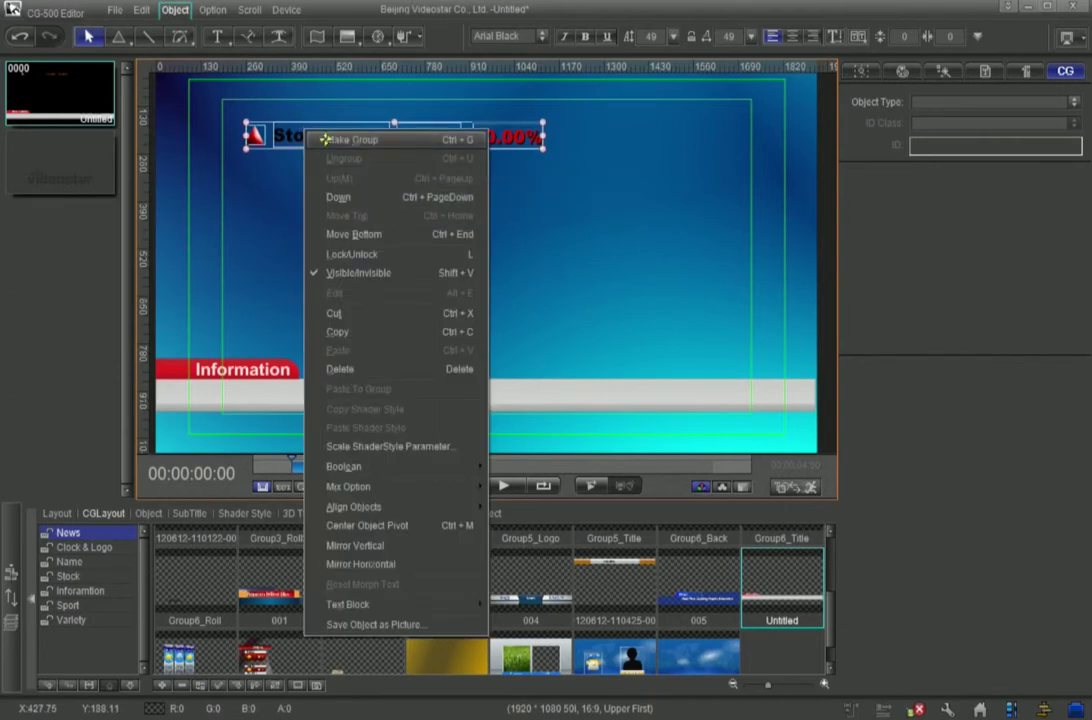
pyautogui.click(326, 140)
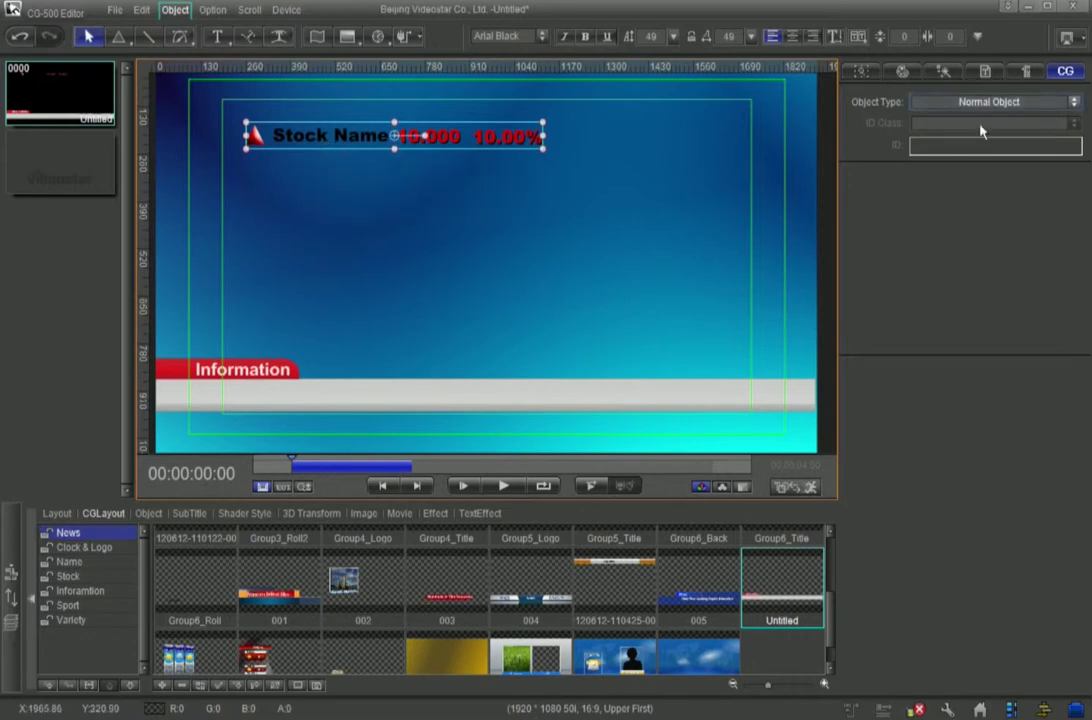
pyautogui.click(1074, 103)
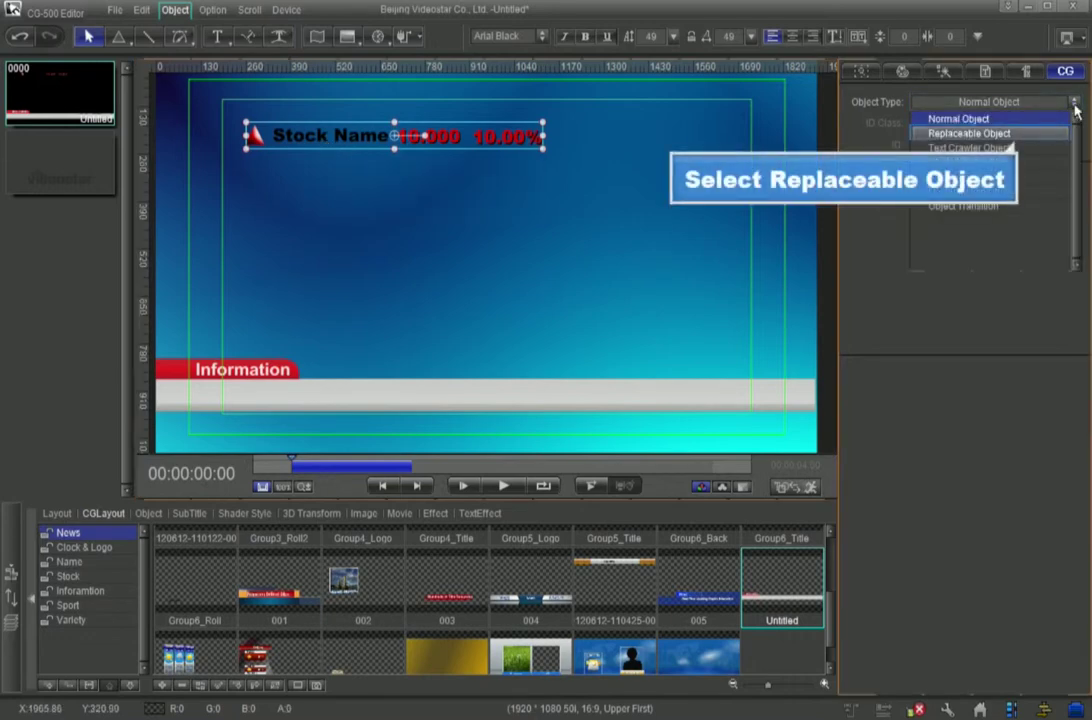
pyautogui.click(1030, 134)
pyautogui.click(1073, 124)
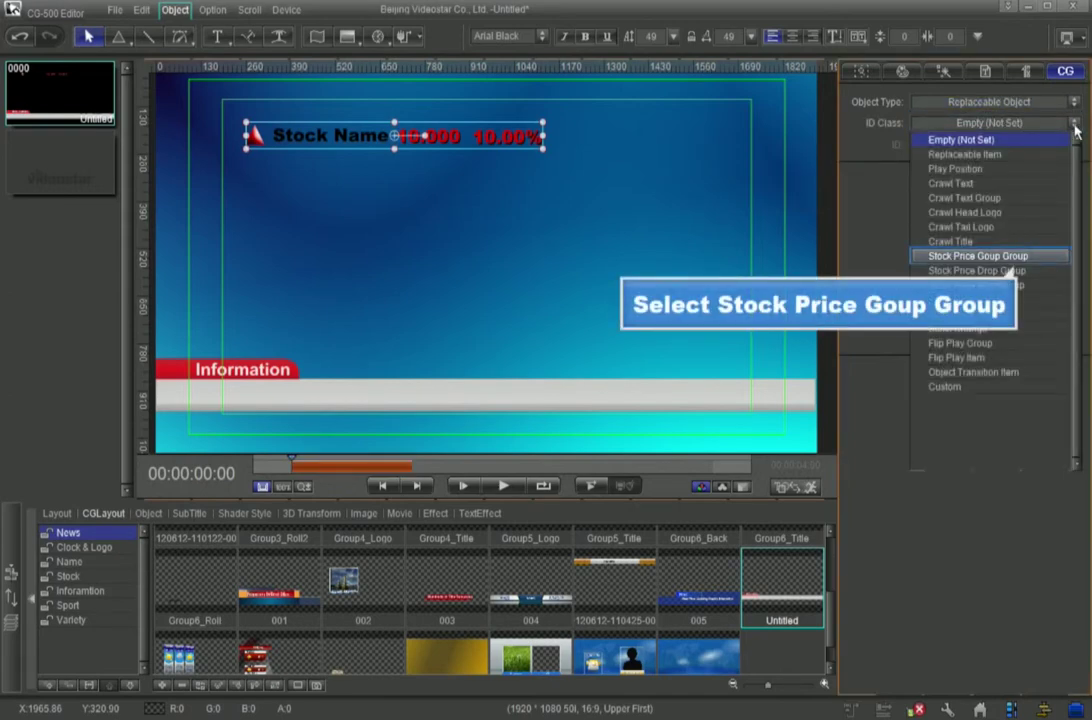
pyautogui.click(1020, 257)
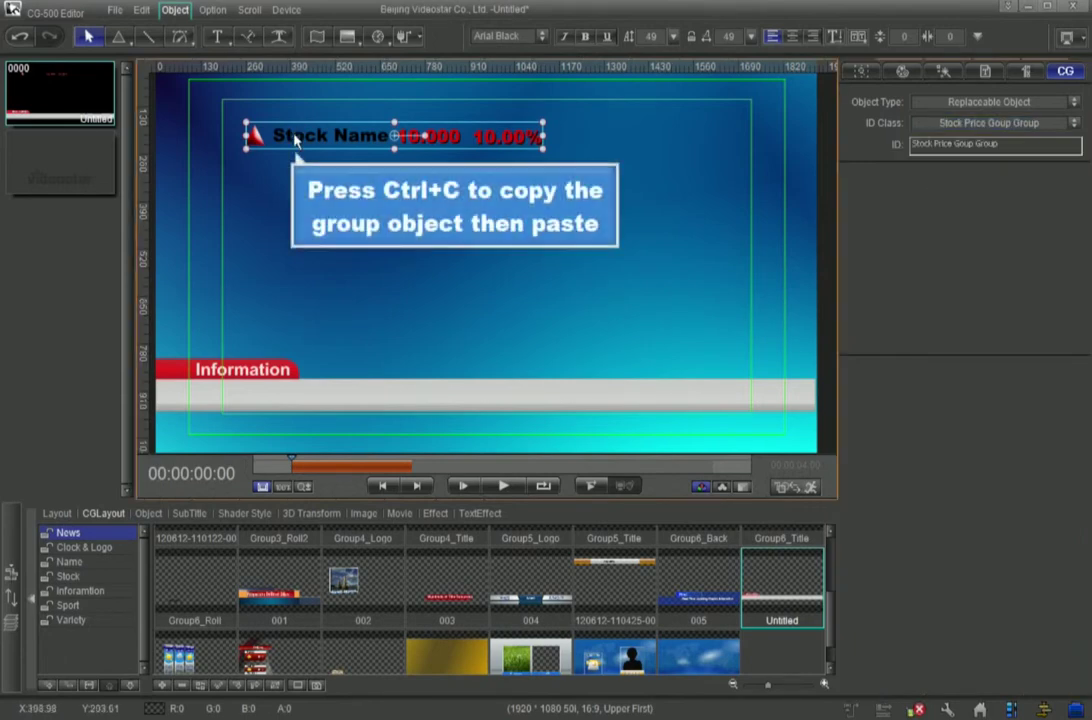
# Duplicate the stock group and place the copy directly below the original as a second row
pyautogui.hotkey('ctrl', 'c')
pyautogui.hotkey('ctrl', 'v')
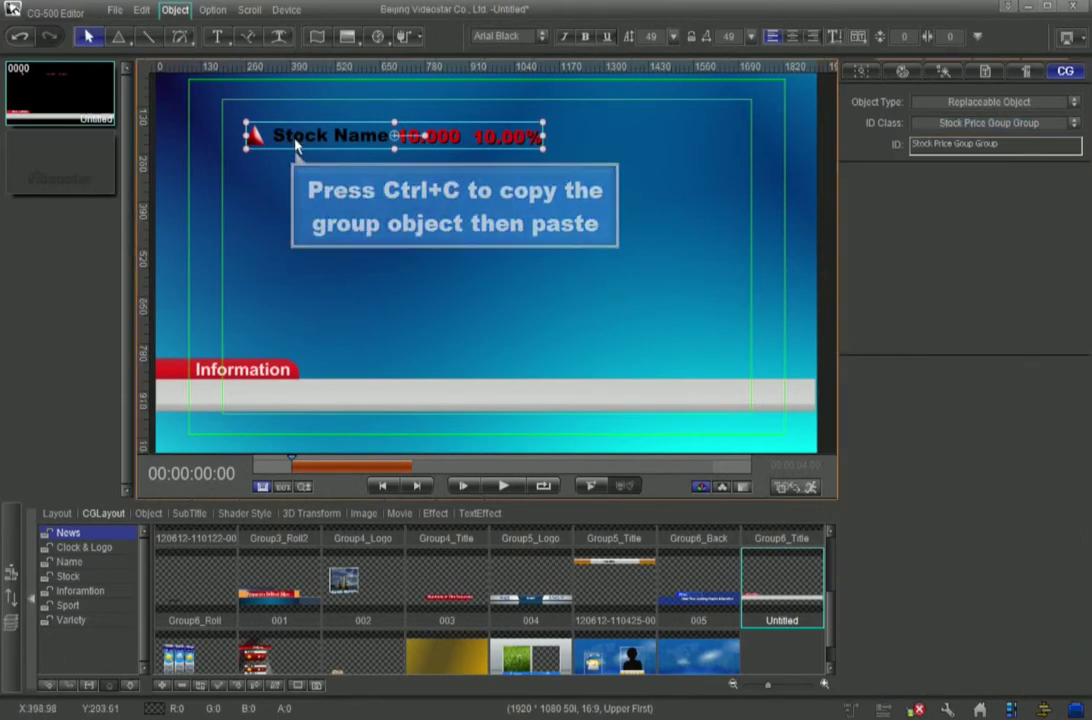
pyautogui.moveTo(293, 148); pyautogui.dragTo(289, 173)
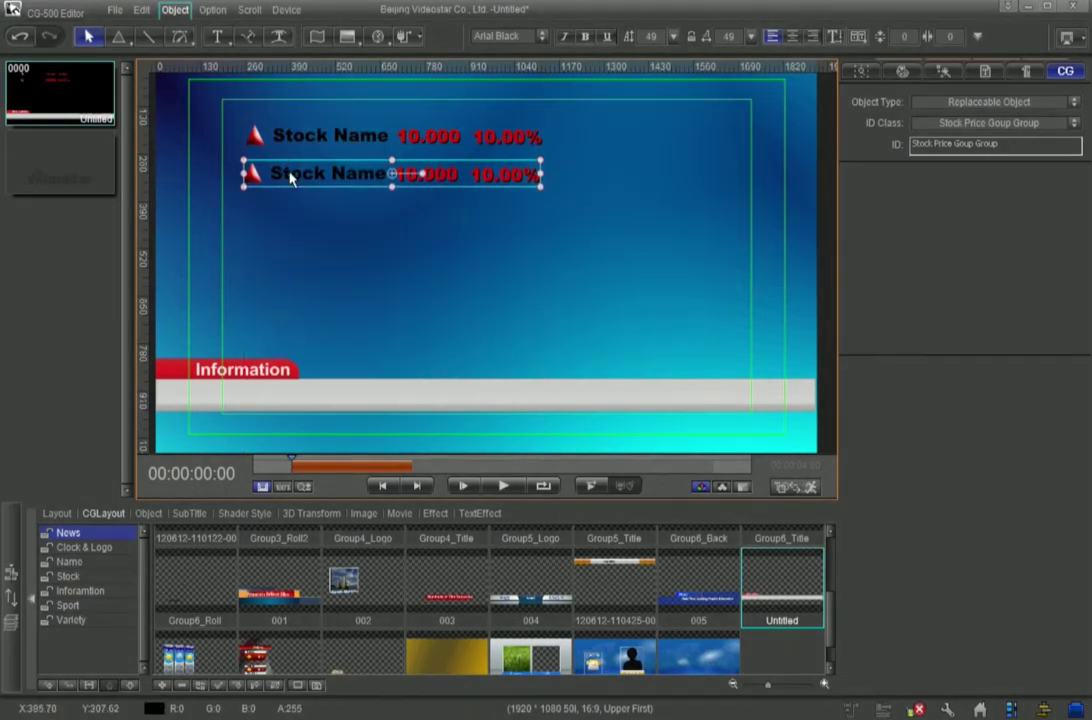
# Rotate the triangle in the second stock row half a turn so that it points down
pyautogui.keyDown('ctrl'); pyautogui.click(251, 177); pyautogui.keyUp('ctrl')
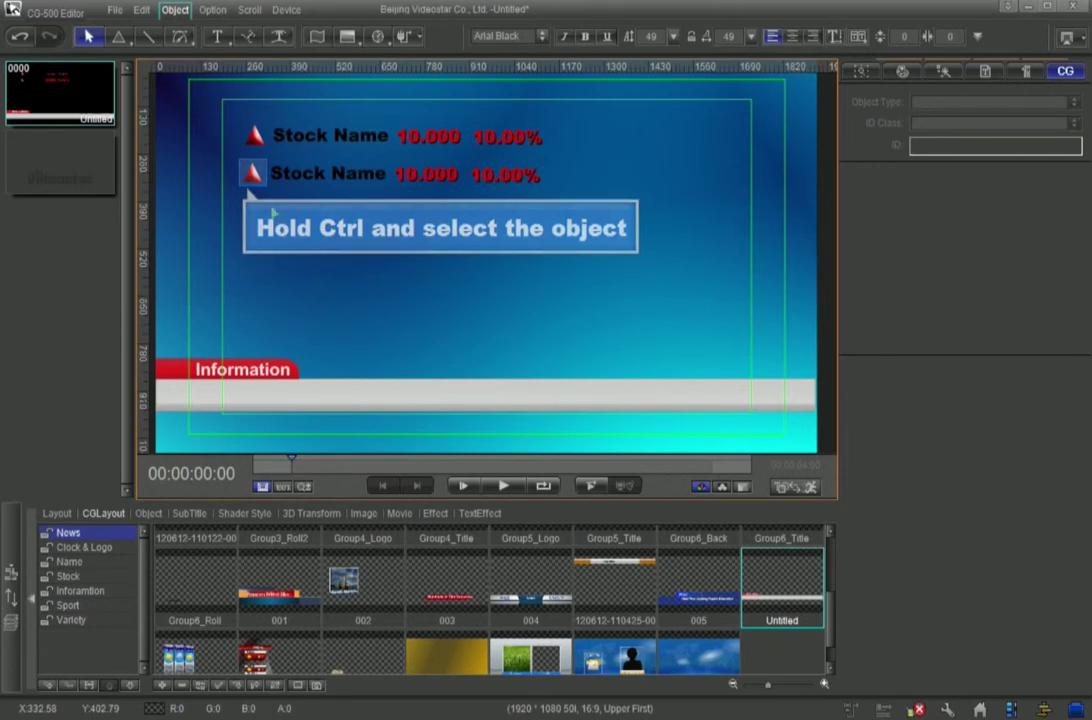
pyautogui.keyDown('ctrl'); pyautogui.click(252, 174); pyautogui.keyUp('ctrl')
pyautogui.click(284, 179)
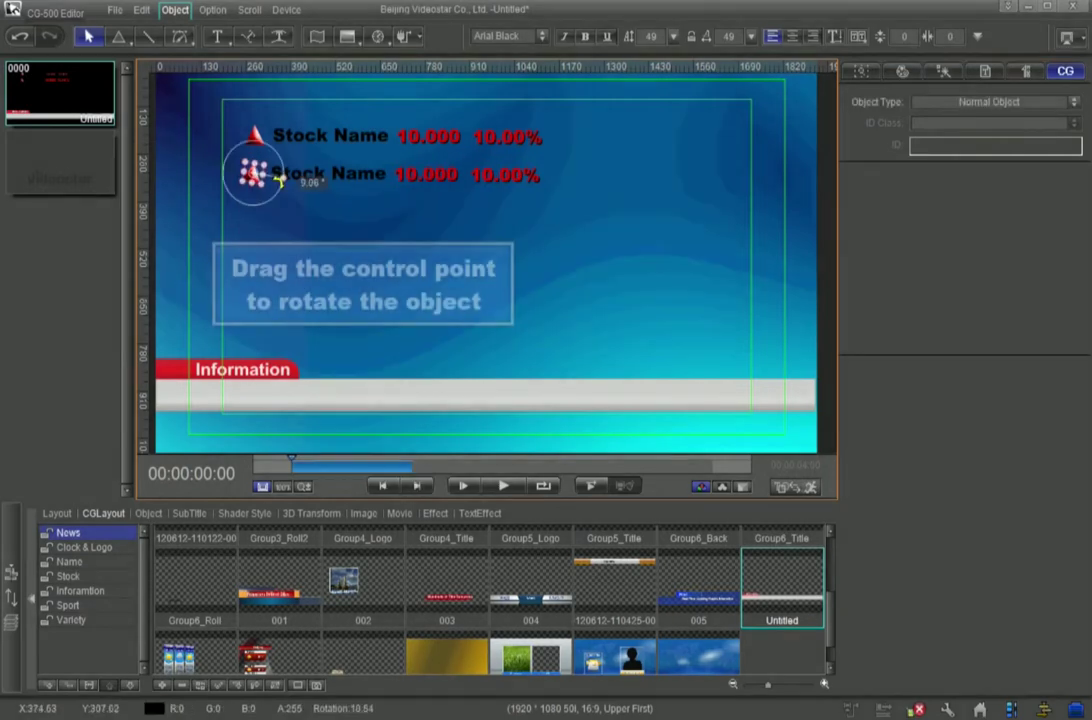
pyautogui.moveTo(250, 203); pyautogui.dragTo(214, 174)
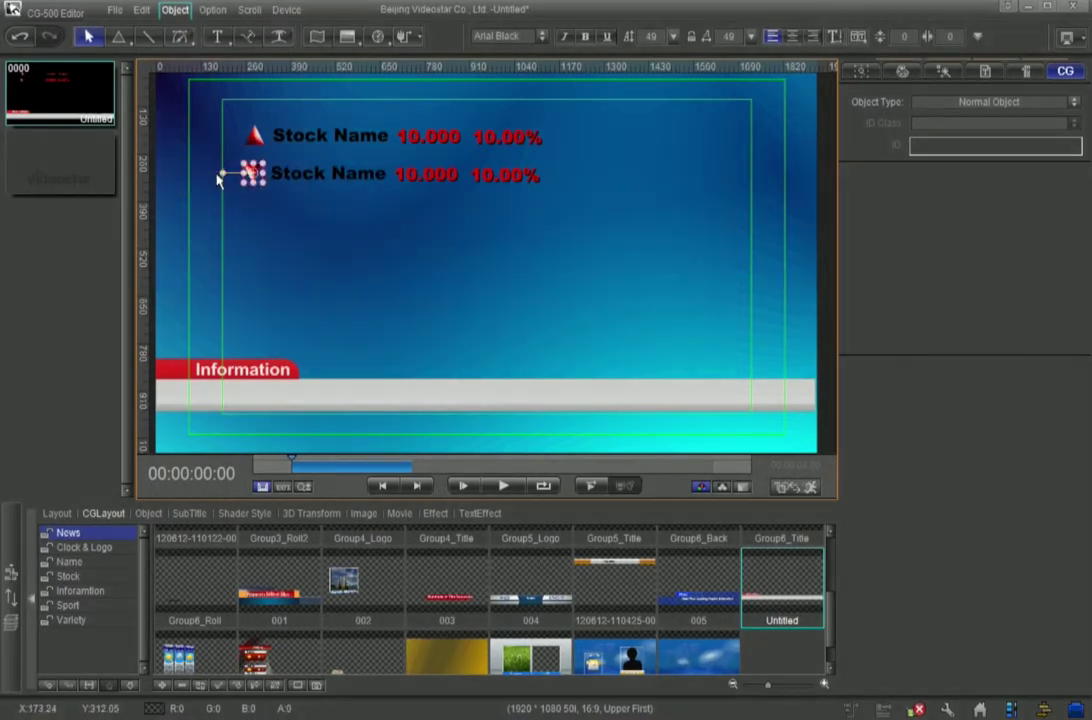
# Recolour the second row's triangle, price and percentage bright green (RGB 1, 255, 1)
pyautogui.click(902, 73)
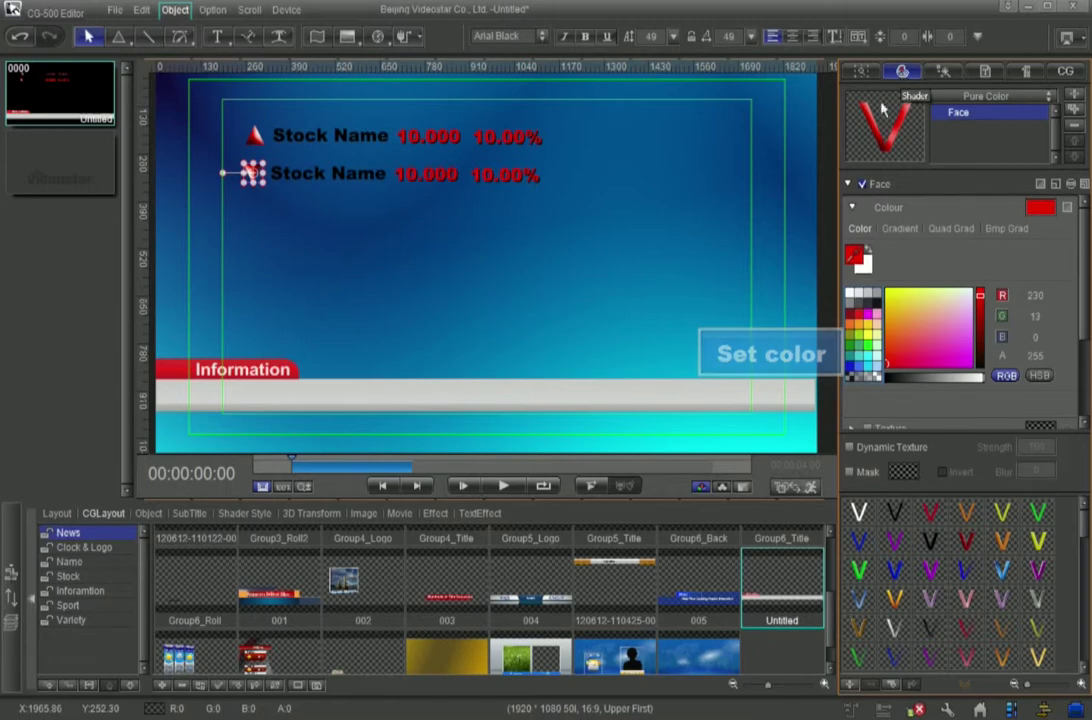
pyautogui.click(435, 203)
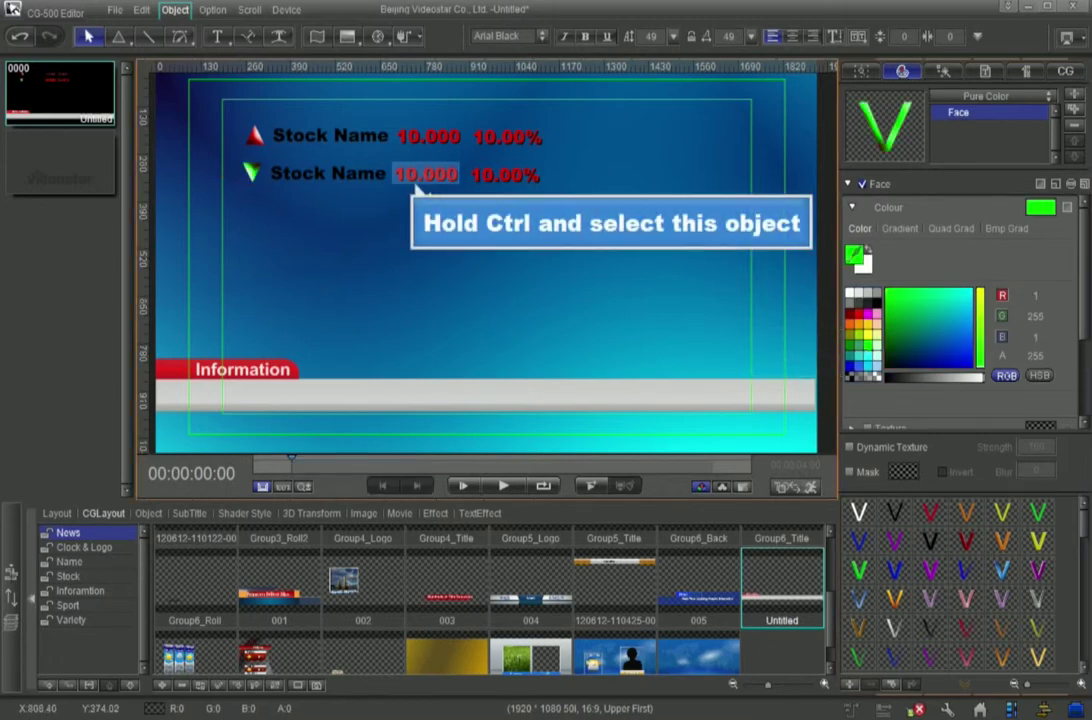
pyautogui.keyDown('ctrl'); pyautogui.click(398, 172); pyautogui.keyUp('ctrl')
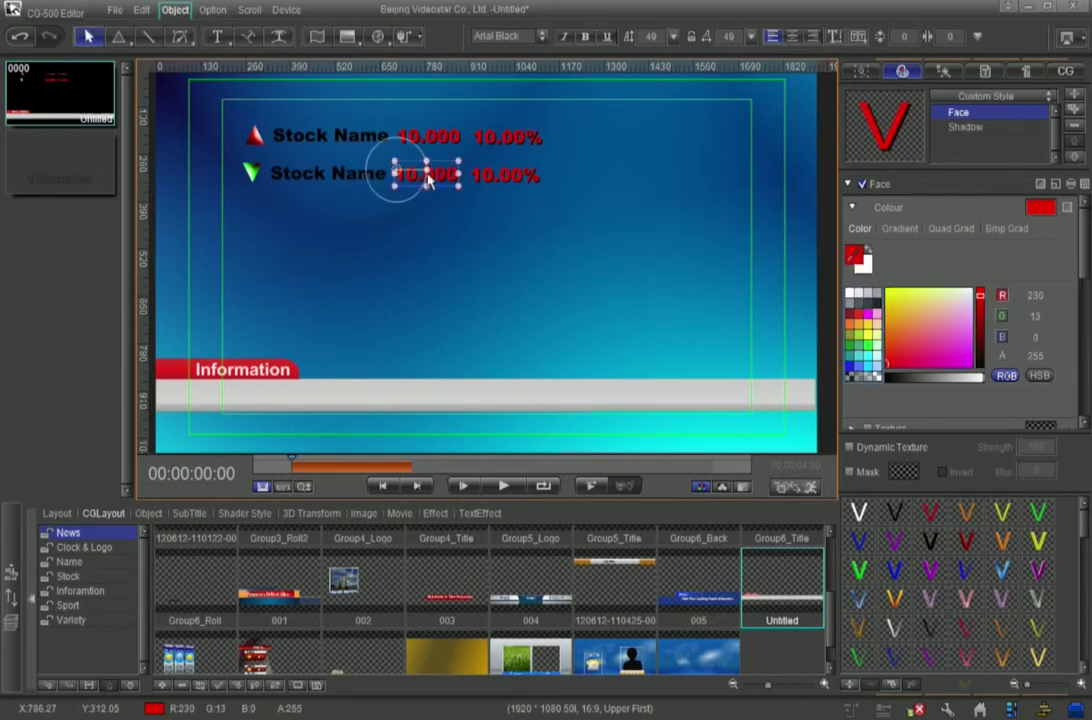
pyautogui.click(869, 349)
pyautogui.click(511, 193)
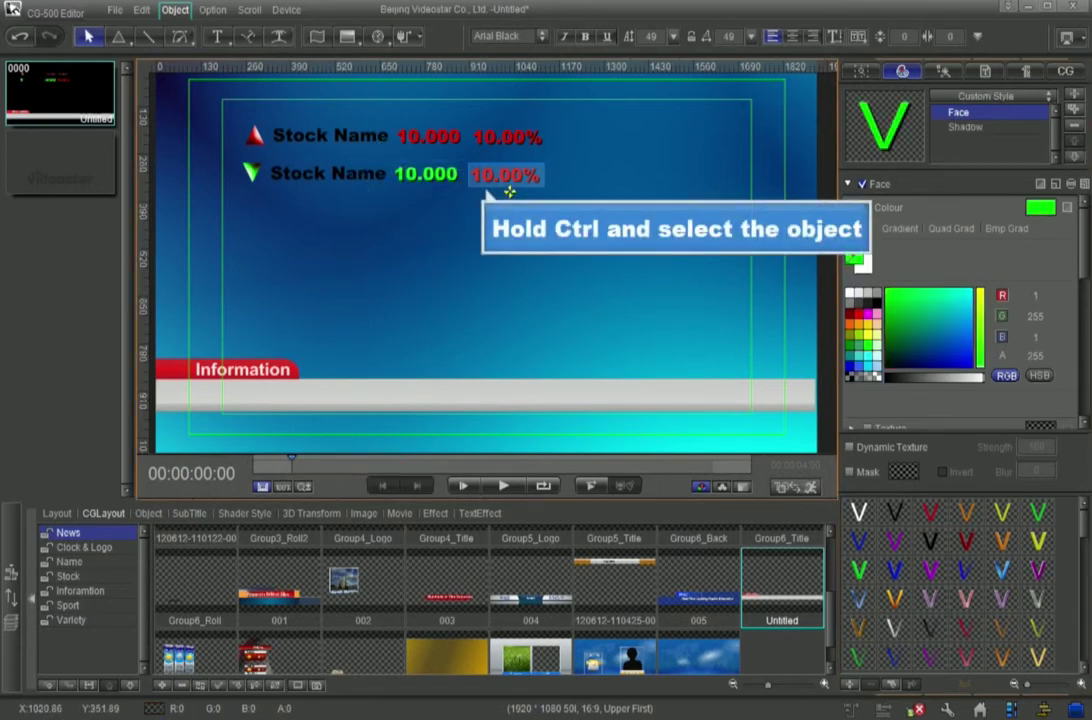
pyautogui.keyDown('ctrl'); pyautogui.click(502, 176); pyautogui.keyUp('ctrl')
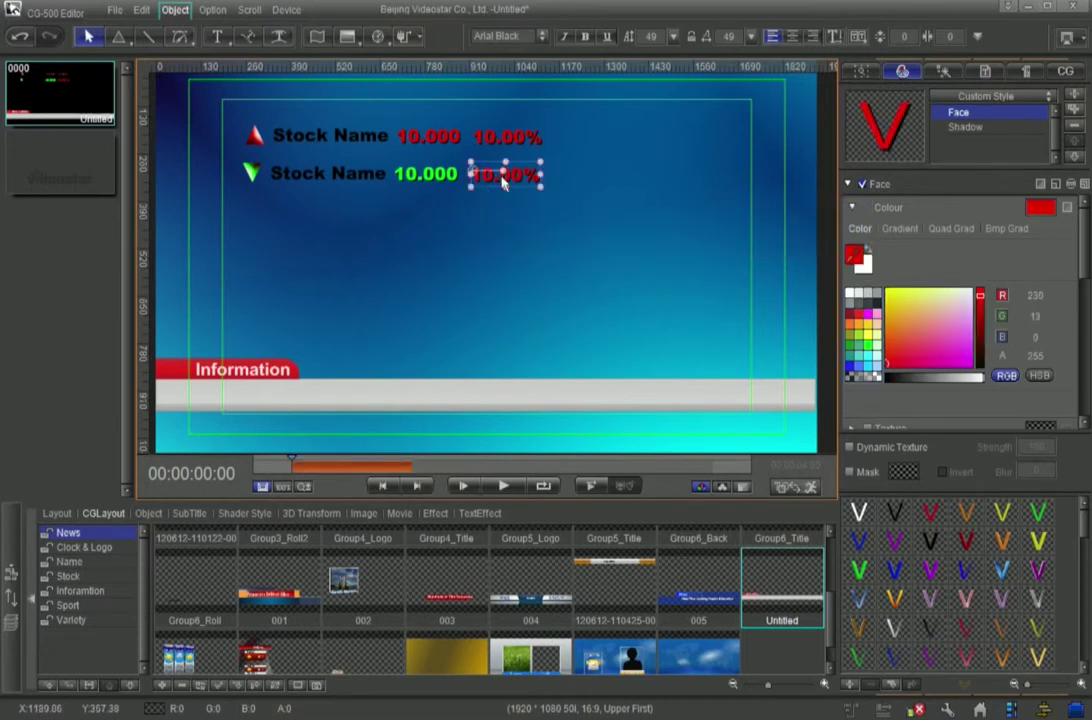
pyautogui.click(869, 349)
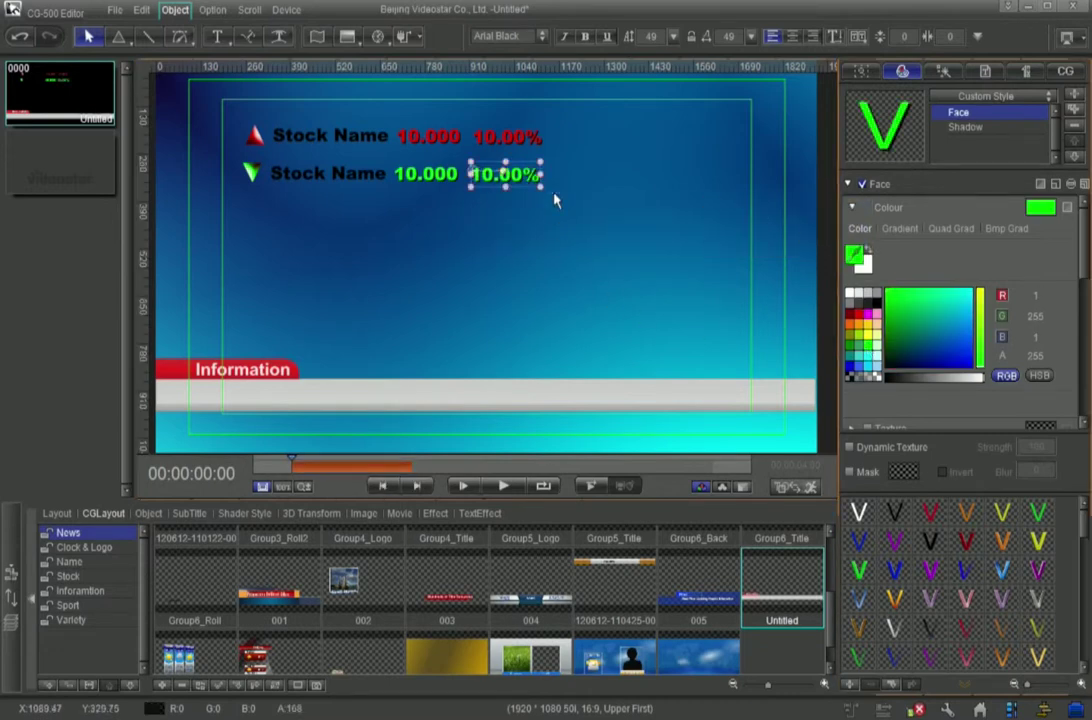
pyautogui.click(554, 193)
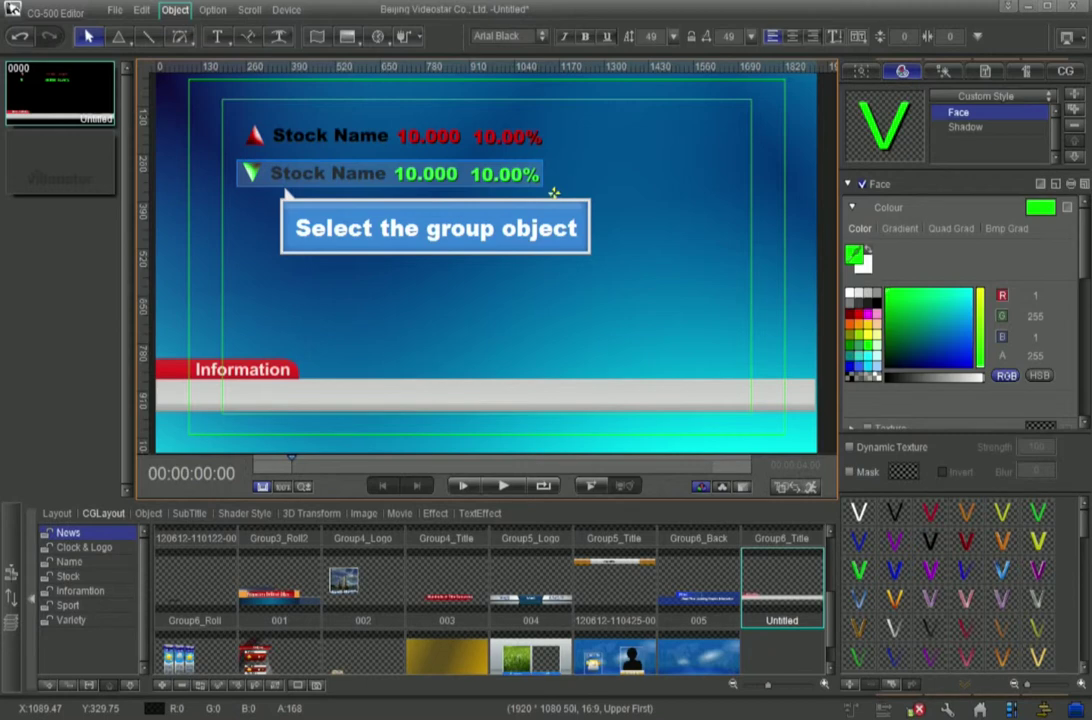
# Set the ID class of the green stock group to Stock Price Drop Group
pyautogui.click(519, 177)
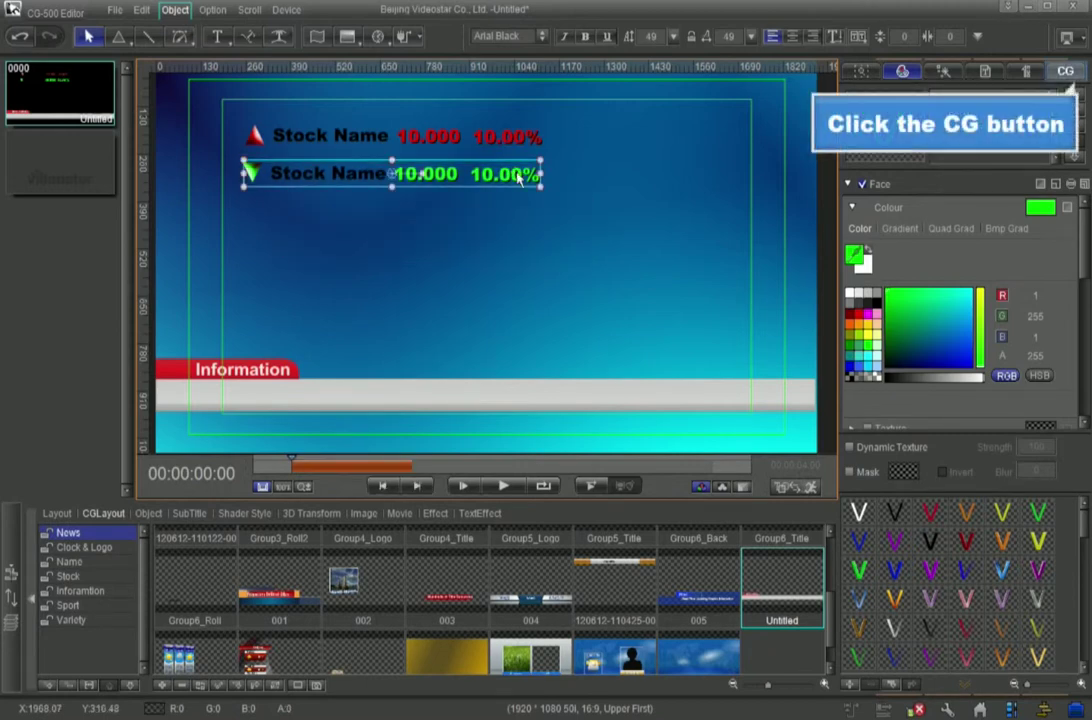
pyautogui.click(1065, 71)
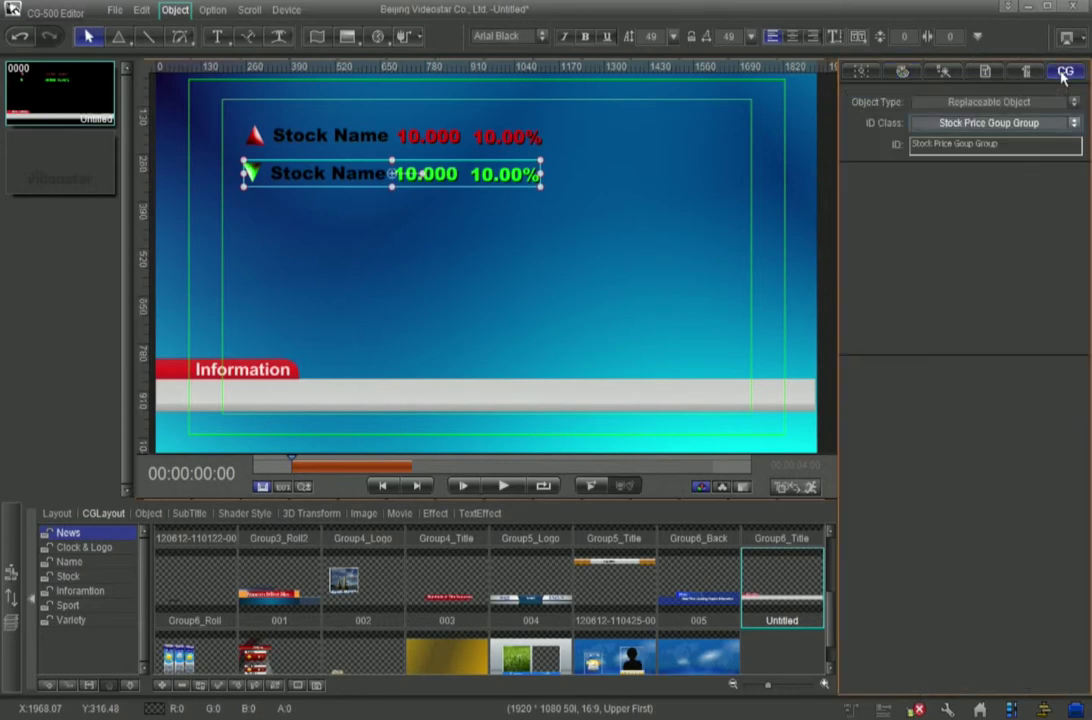
pyautogui.click(1074, 122)
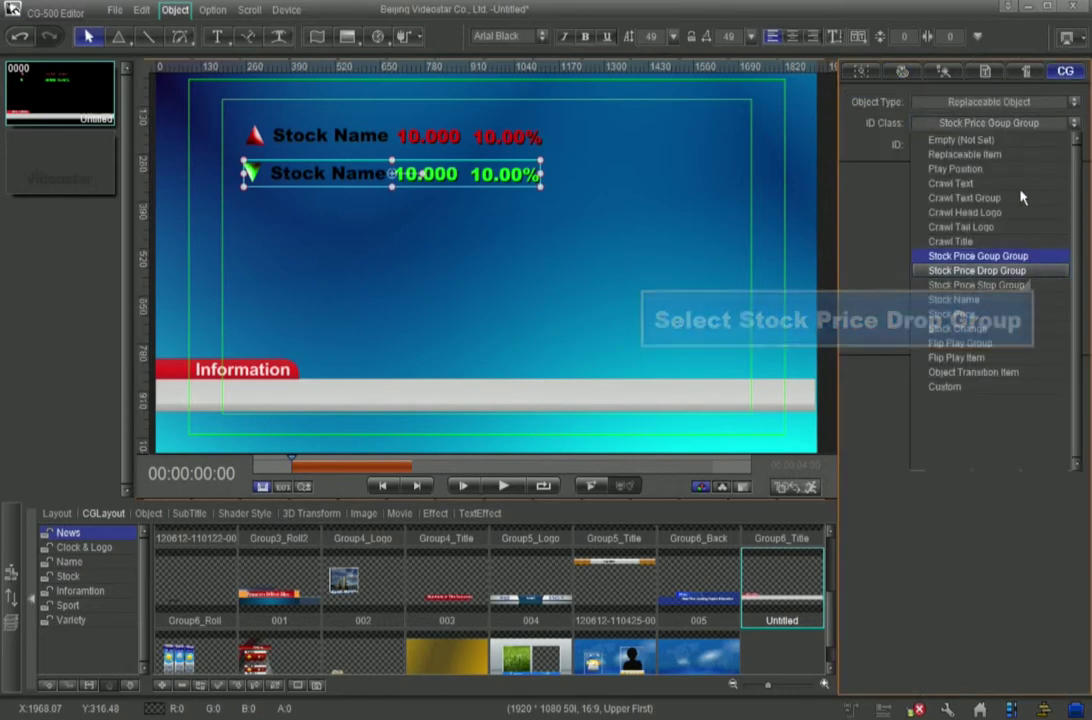
pyautogui.click(880, 270)
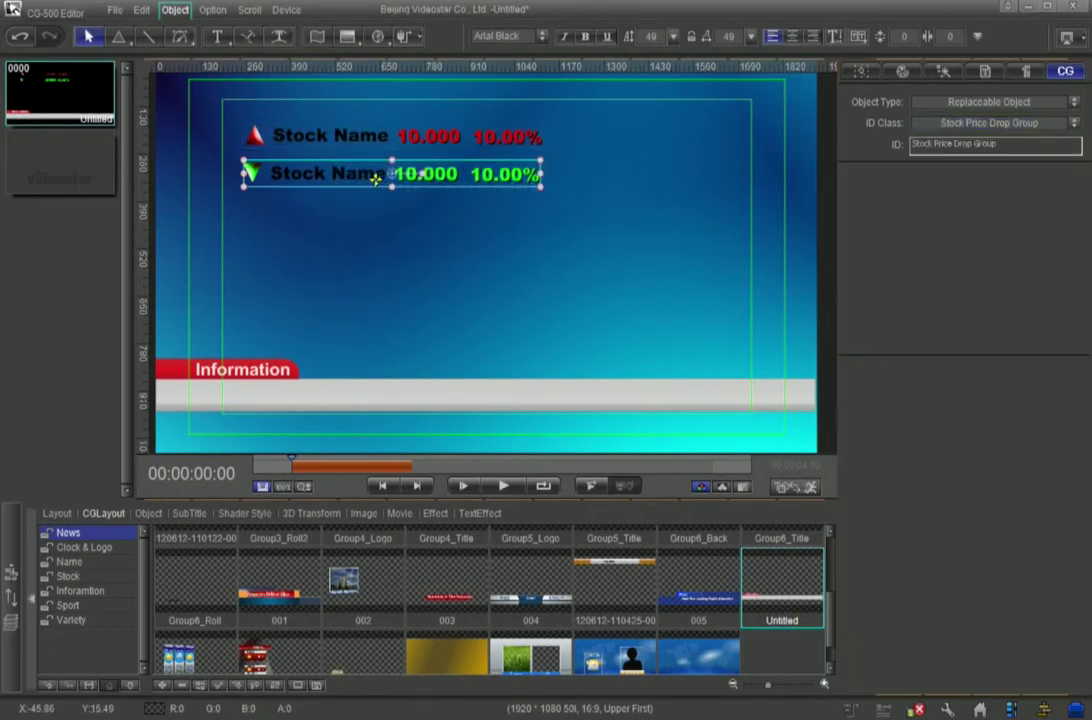
# Duplicate the red stock group from the first row and place the copy below the green row
pyautogui.click(354, 136)
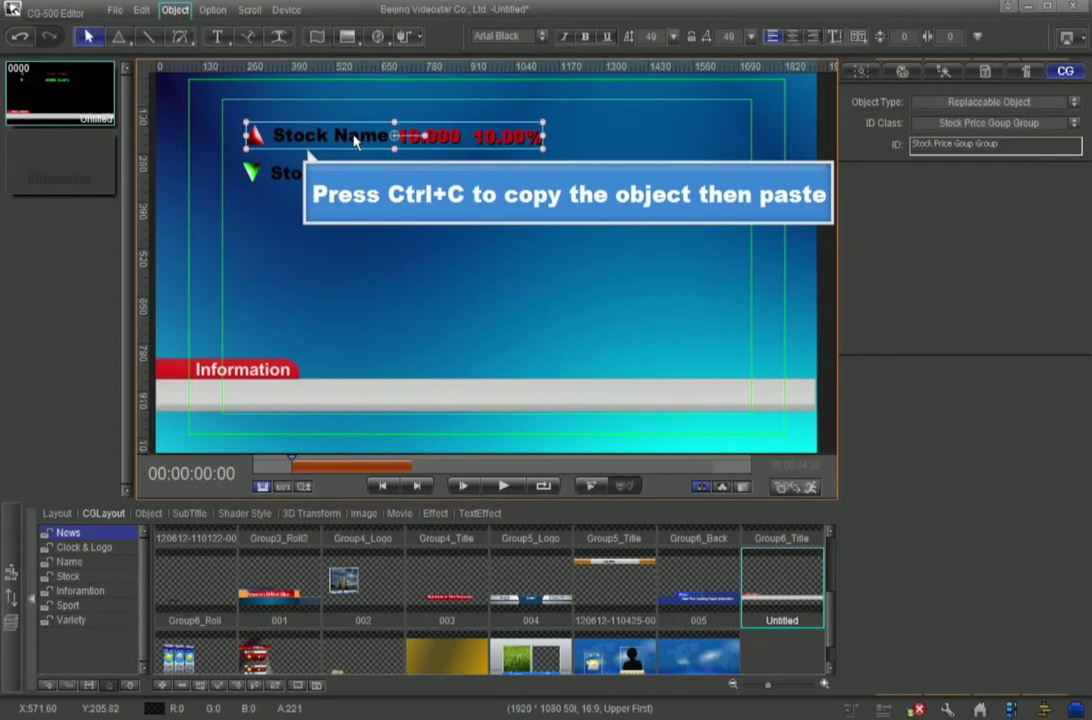
pyautogui.hotkey('ctrl', 'c')
pyautogui.hotkey('ctrl', 'v')
pyautogui.moveTo(354, 136); pyautogui.dragTo(354, 212)
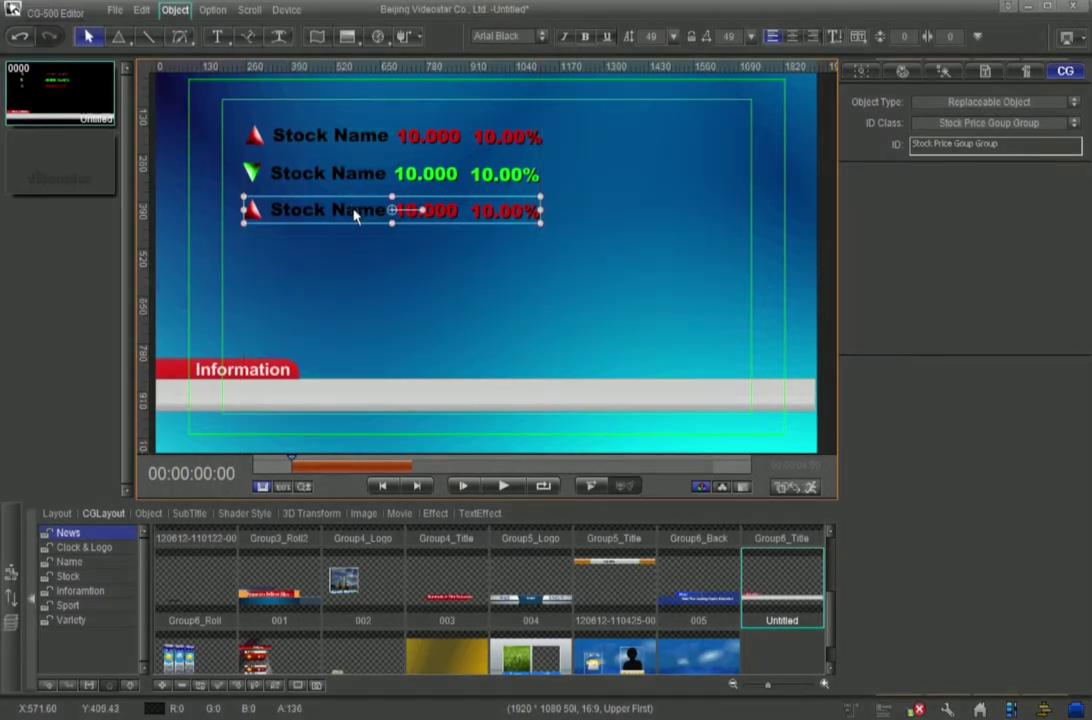
# Set the ID class of the third stock row's group to Stock Price Stop Group
pyautogui.click(1073, 124)
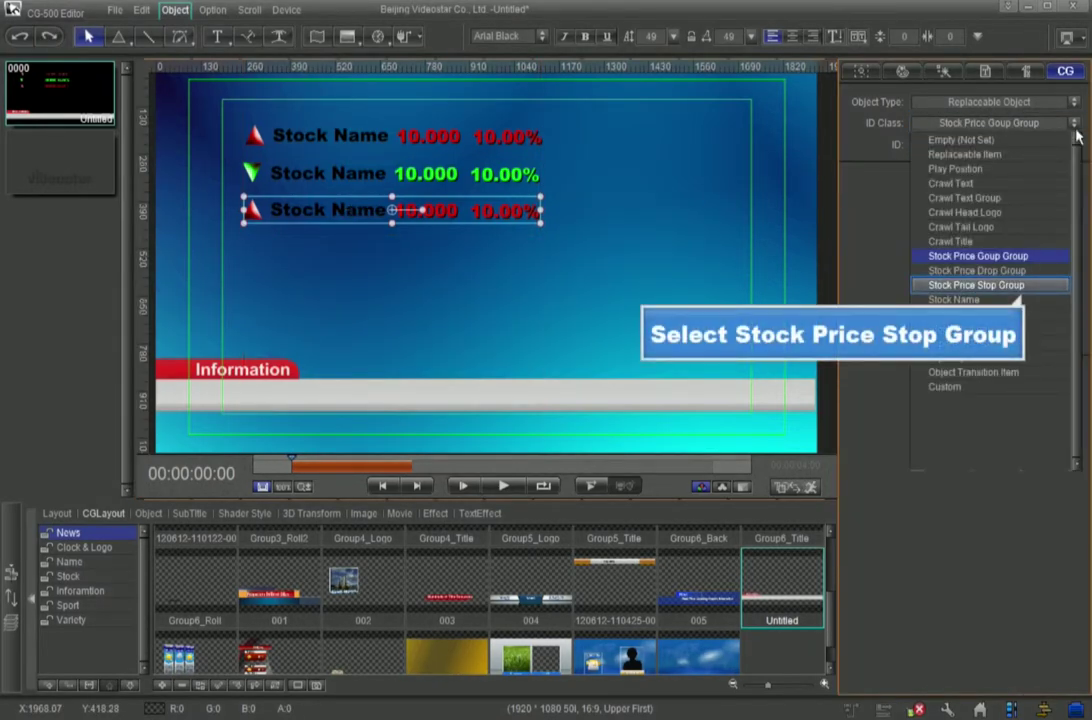
pyautogui.click(1000, 285)
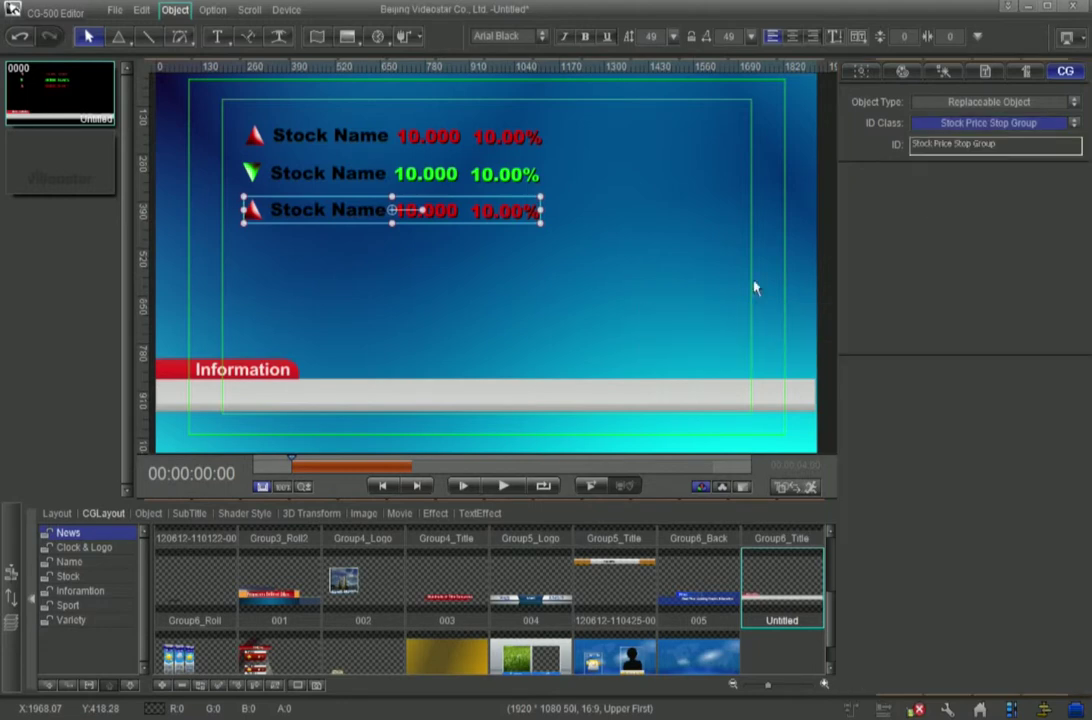
pyautogui.click(558, 259)
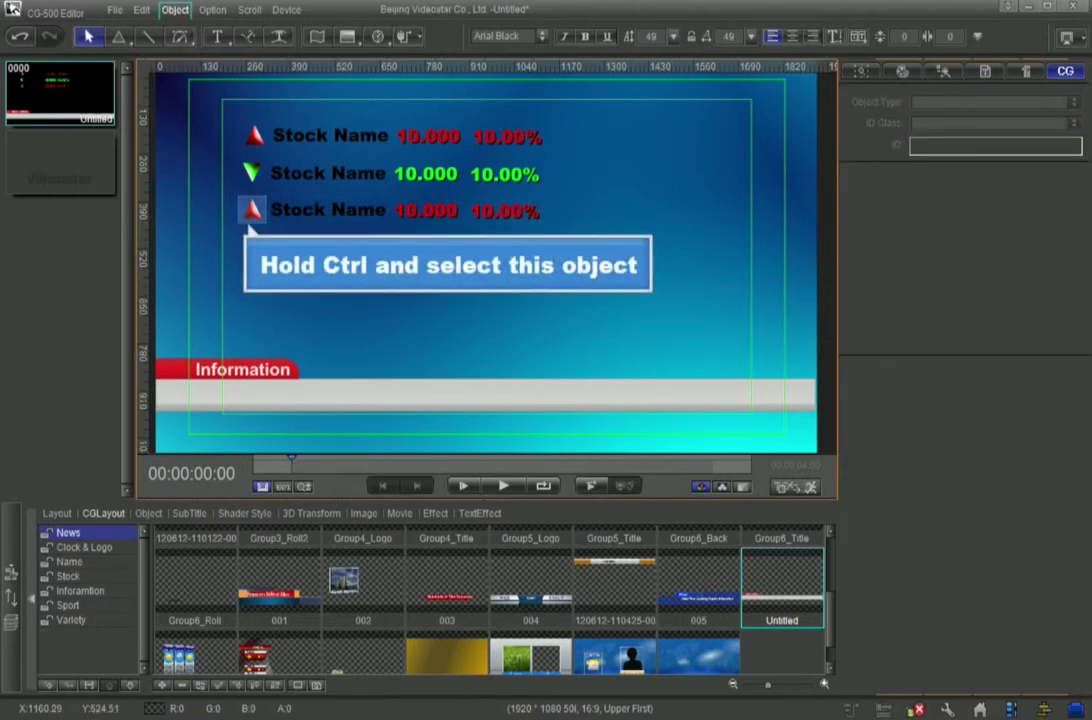
# Change the shape of the third row's triangle to Rectangle
pyautogui.keyDown('ctrl'); pyautogui.click(254, 213); pyautogui.keyUp('ctrl')
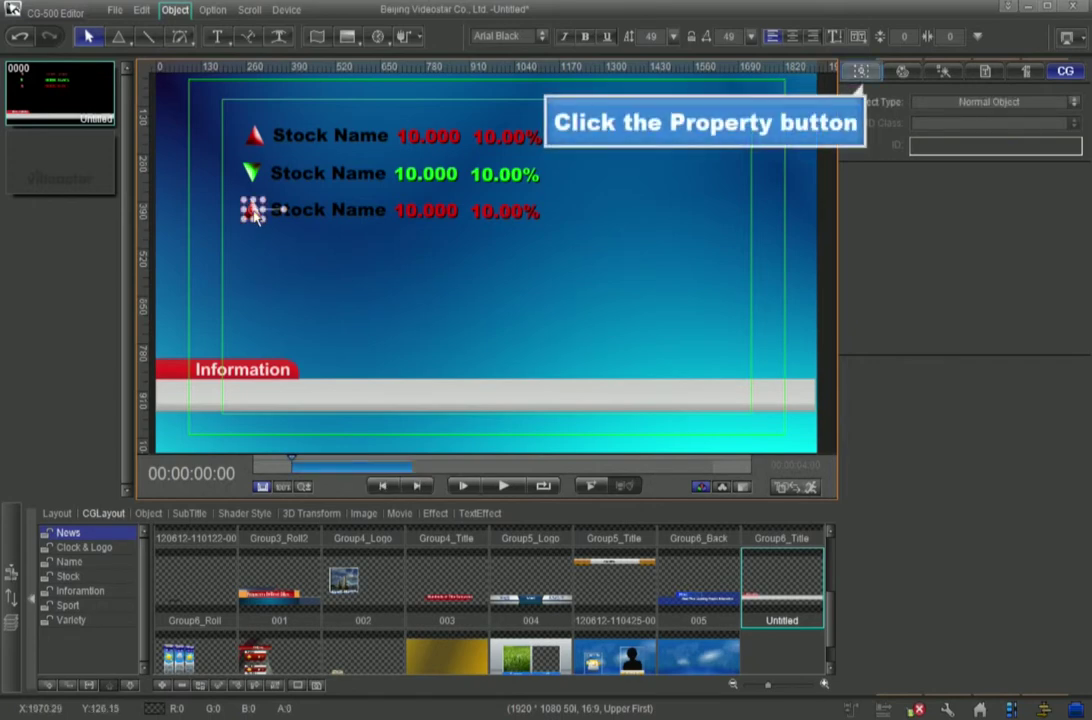
pyautogui.click(861, 73)
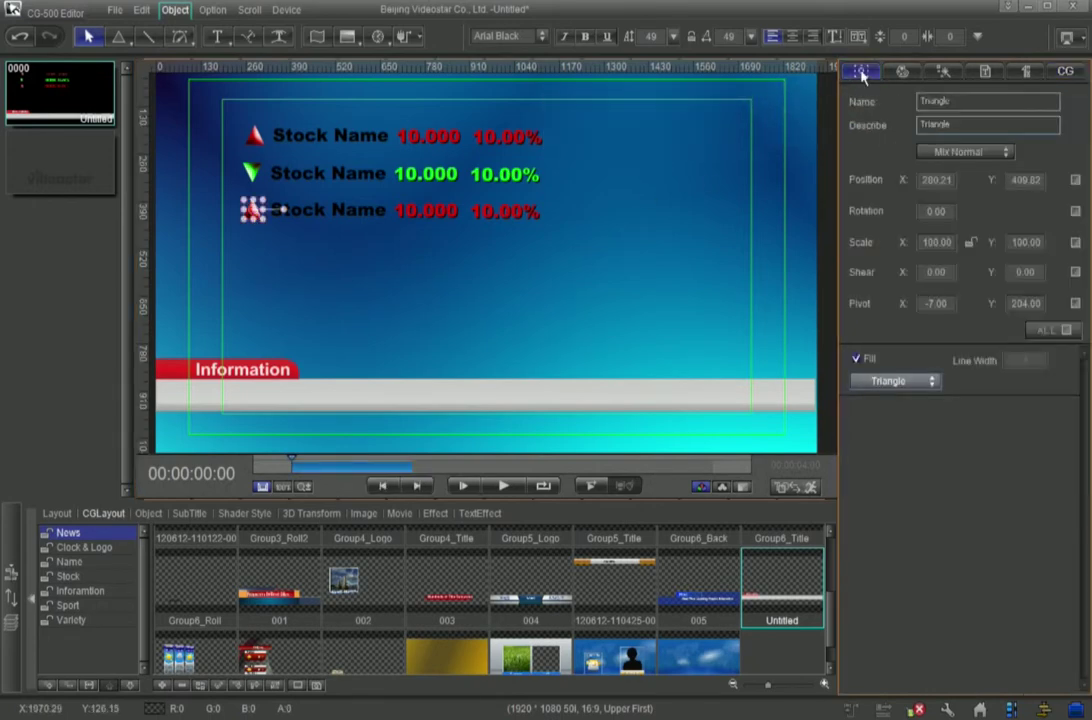
pyautogui.click(931, 382)
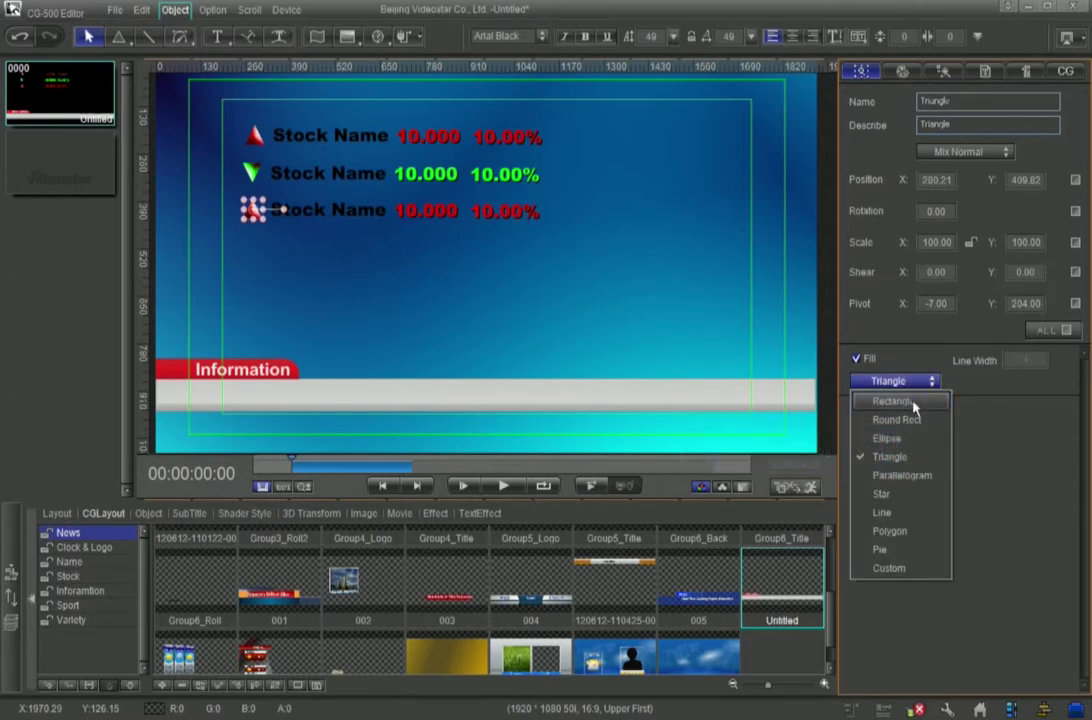
pyautogui.click(912, 402)
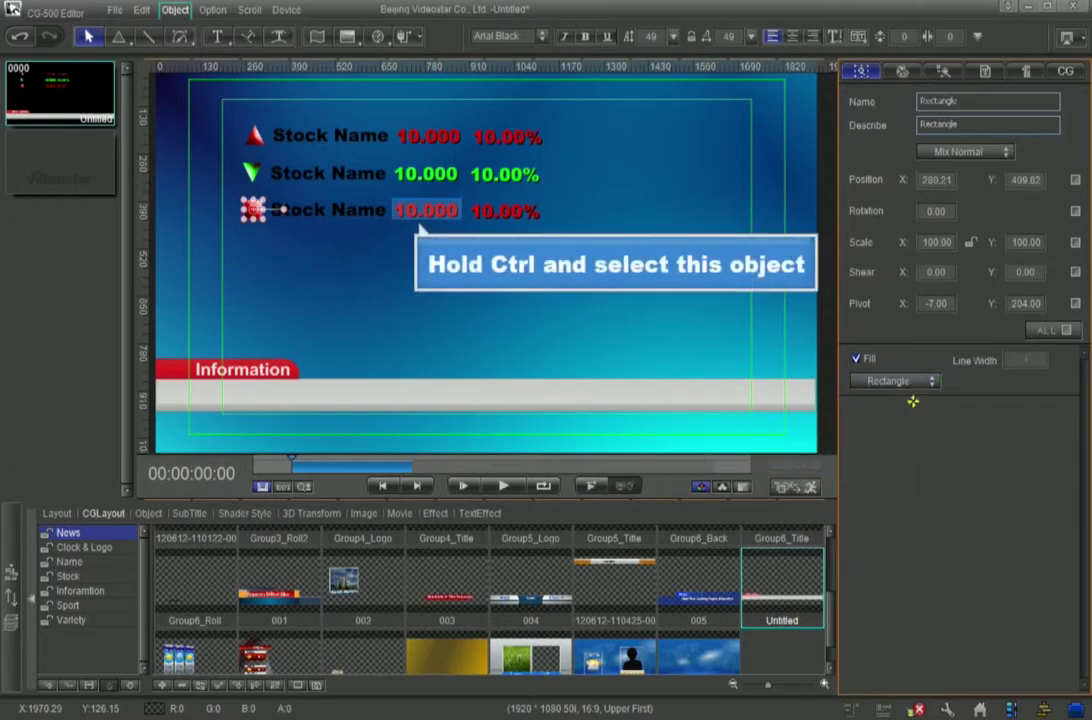
# Recolour the third row's rectangle, price and percentage black
pyautogui.keyDown('ctrl'); pyautogui.click(441, 209); pyautogui.keyUp('ctrl')
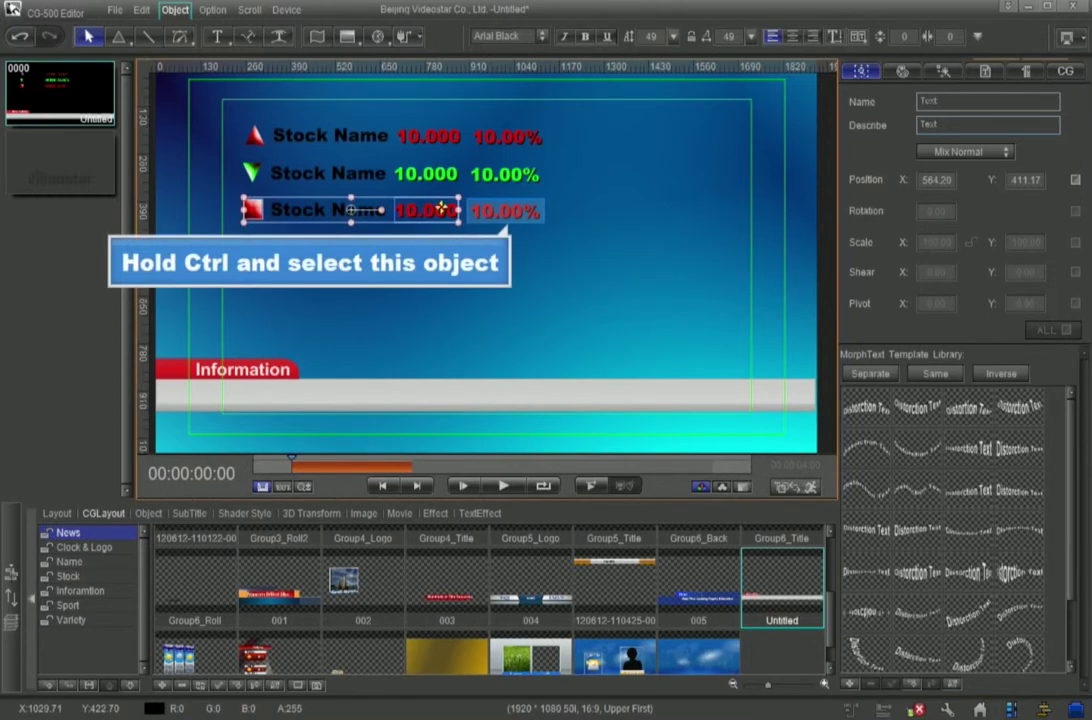
pyautogui.keyDown('ctrl'); pyautogui.click(511, 213); pyautogui.keyUp('ctrl')
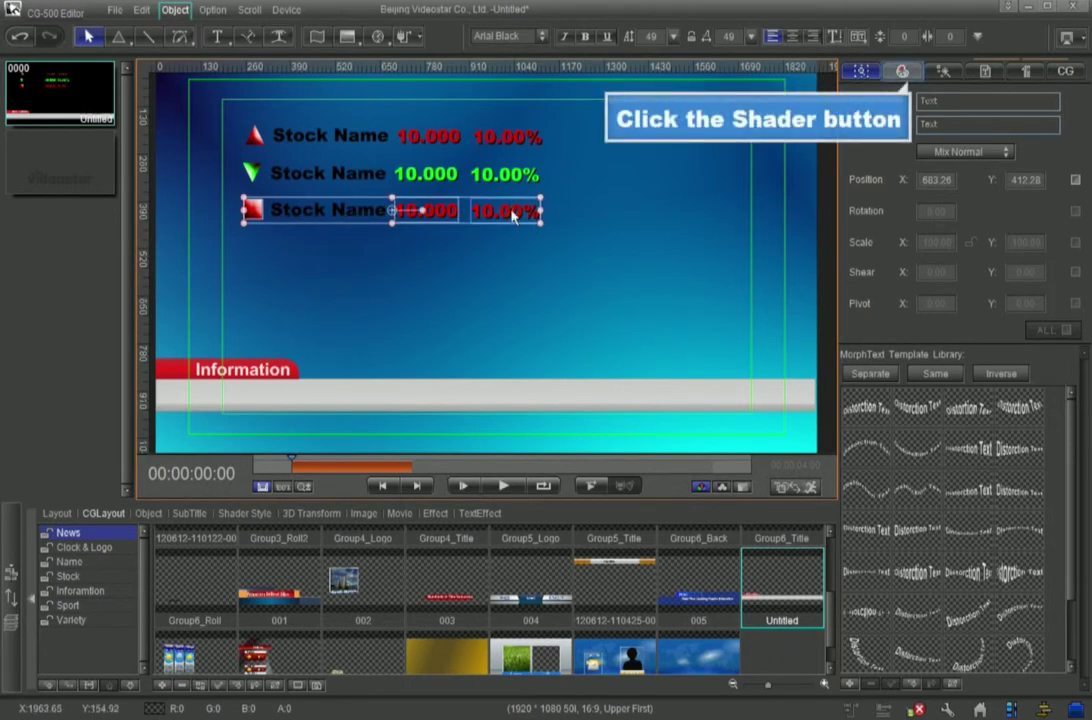
pyautogui.click(903, 72)
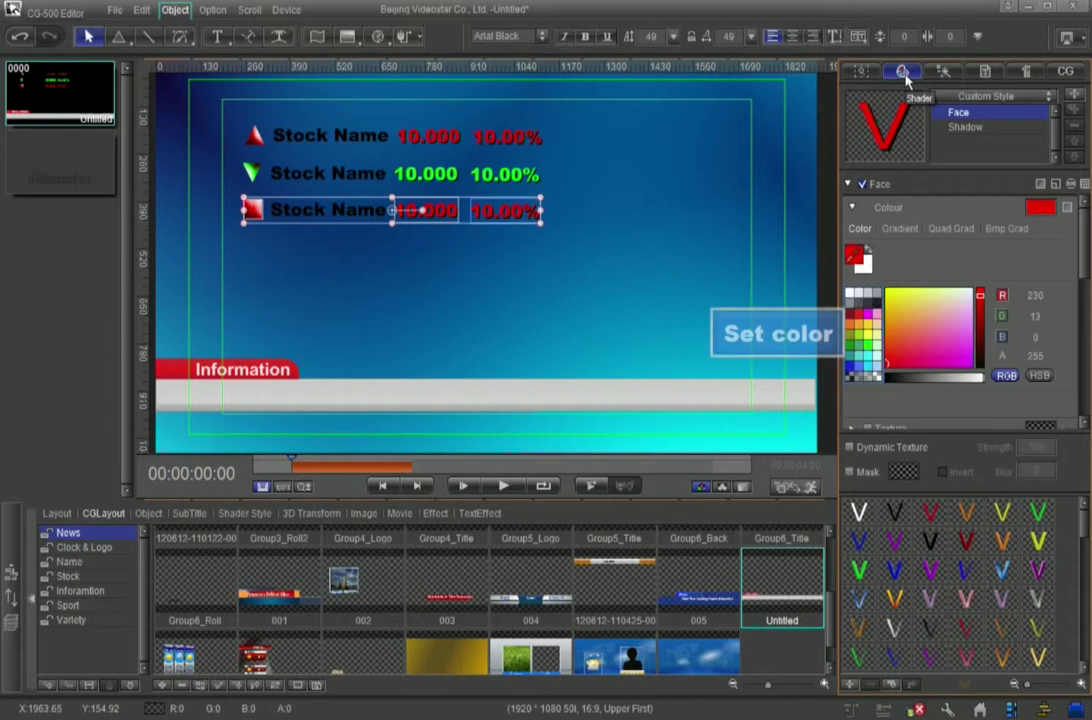
pyautogui.click(876, 294)
# Stack all three stock groups at the canvas centre and move them together onto the right part of the grey information bar
pyautogui.moveTo(549, 246); pyautogui.dragTo(214, 109)
pyautogui.press('c')
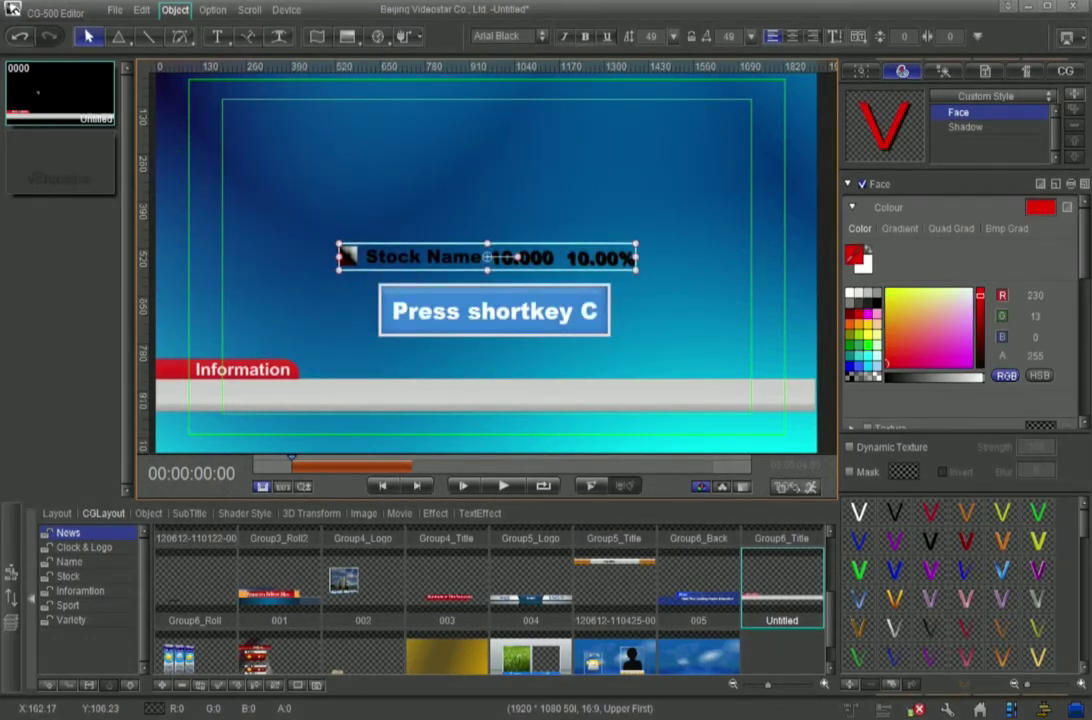
pyautogui.moveTo(414, 254); pyautogui.dragTo(545, 383)
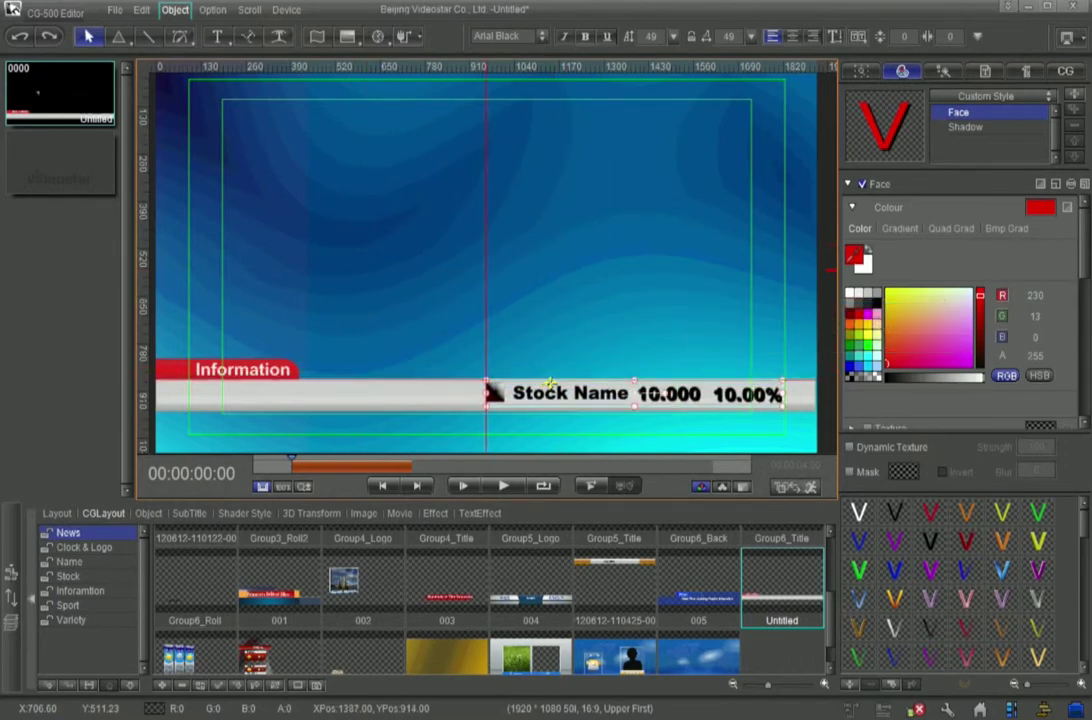
# Nudge the stacked stock groups into place on the grey bar, and make the bar a Replaceable Object with ID class Play Position
pyautogui.moveTo(549, 383); pyautogui.dragTo(555, 387)
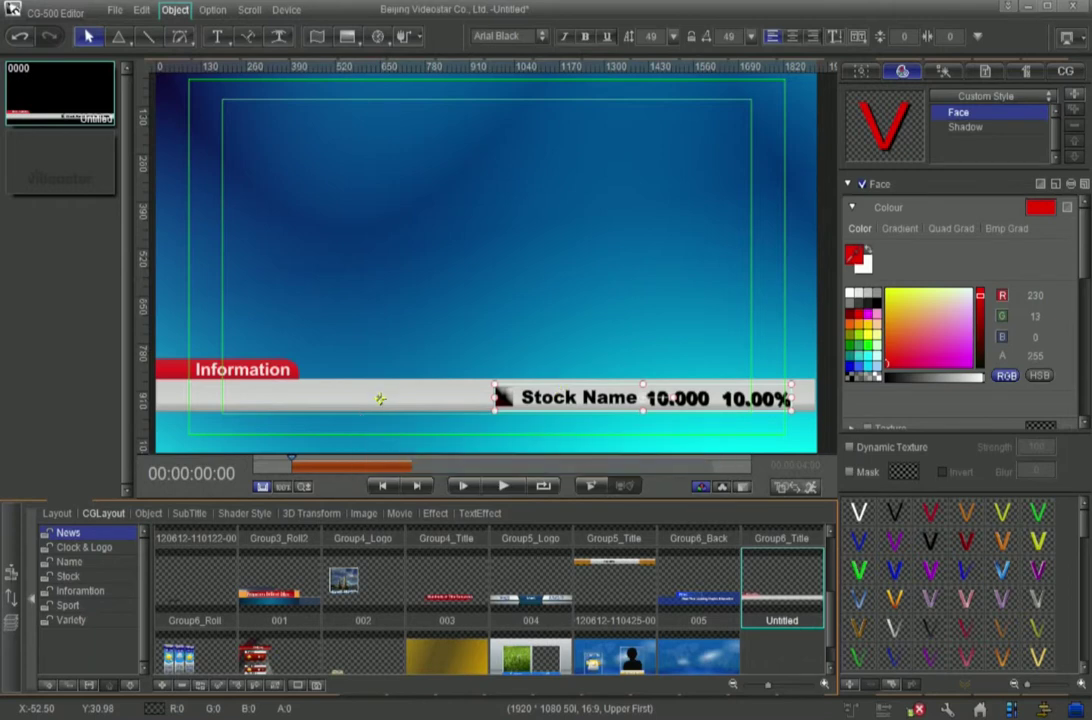
pyautogui.click(379, 399)
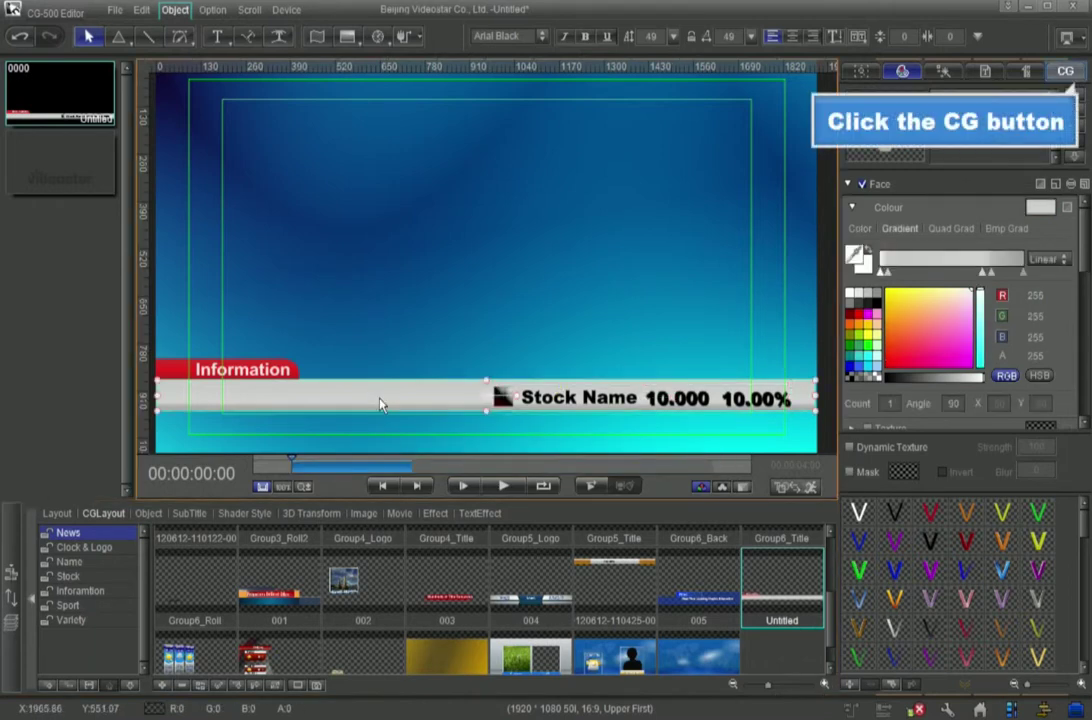
pyautogui.click(1065, 72)
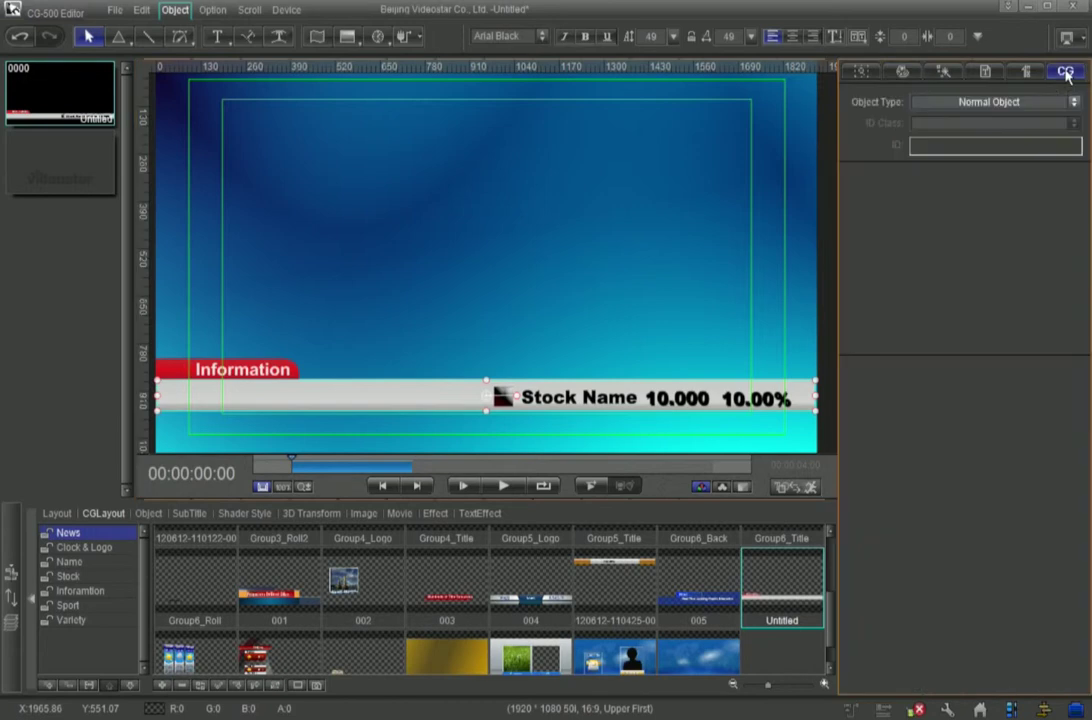
pyautogui.click(1075, 104)
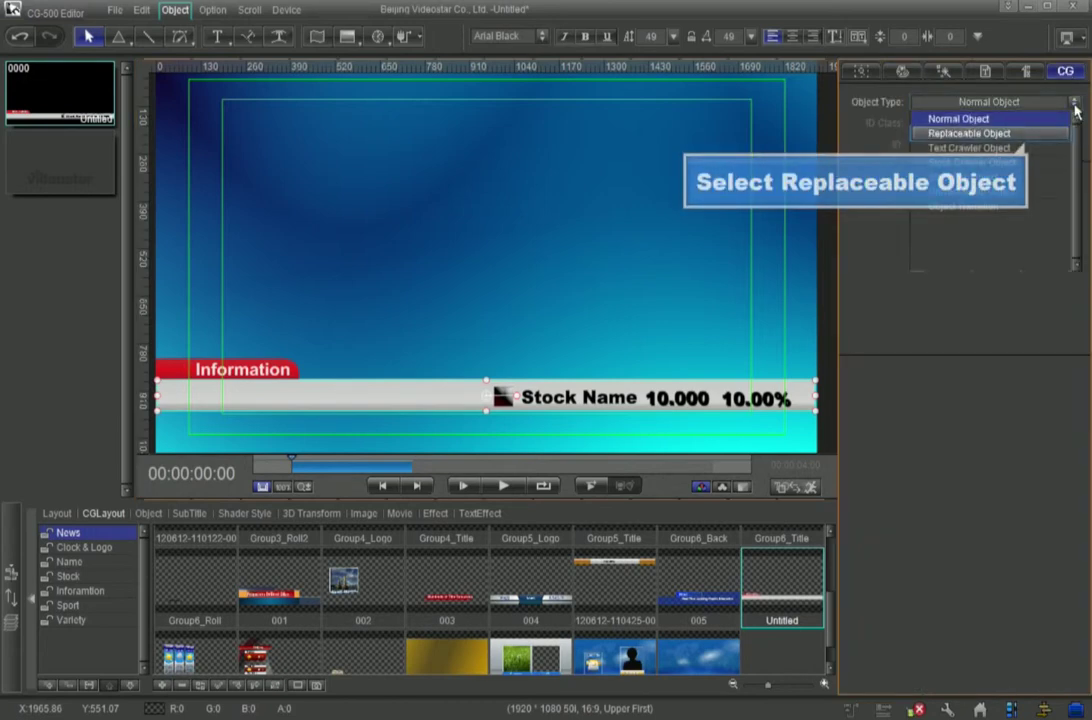
pyautogui.click(1041, 136)
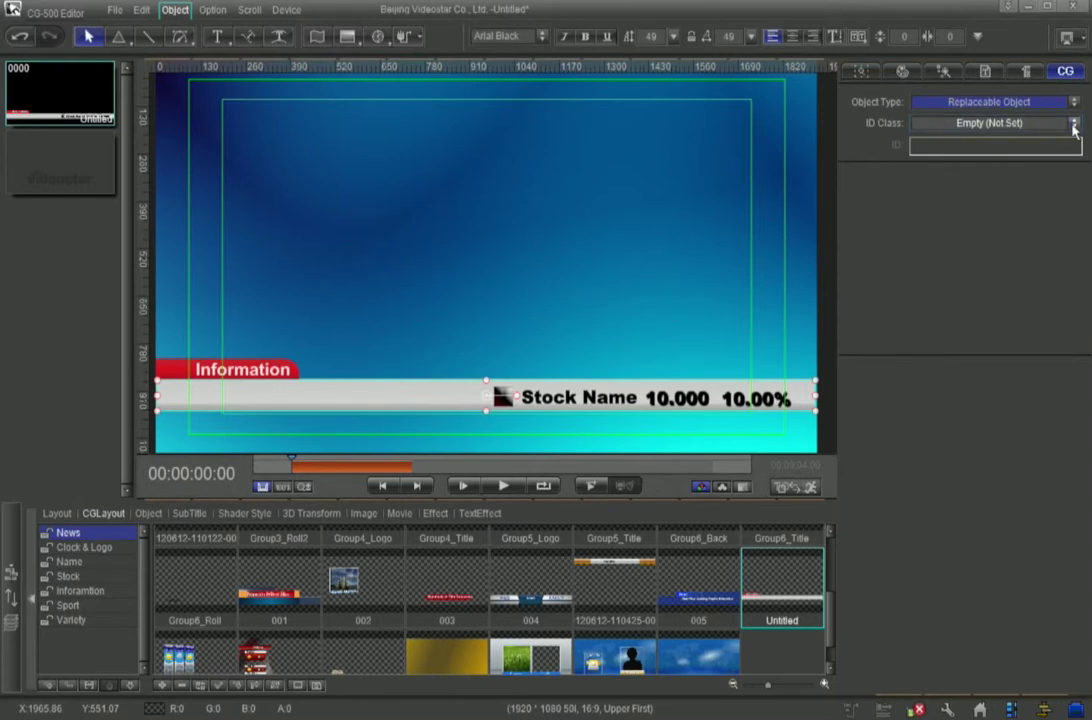
pyautogui.click(1074, 123)
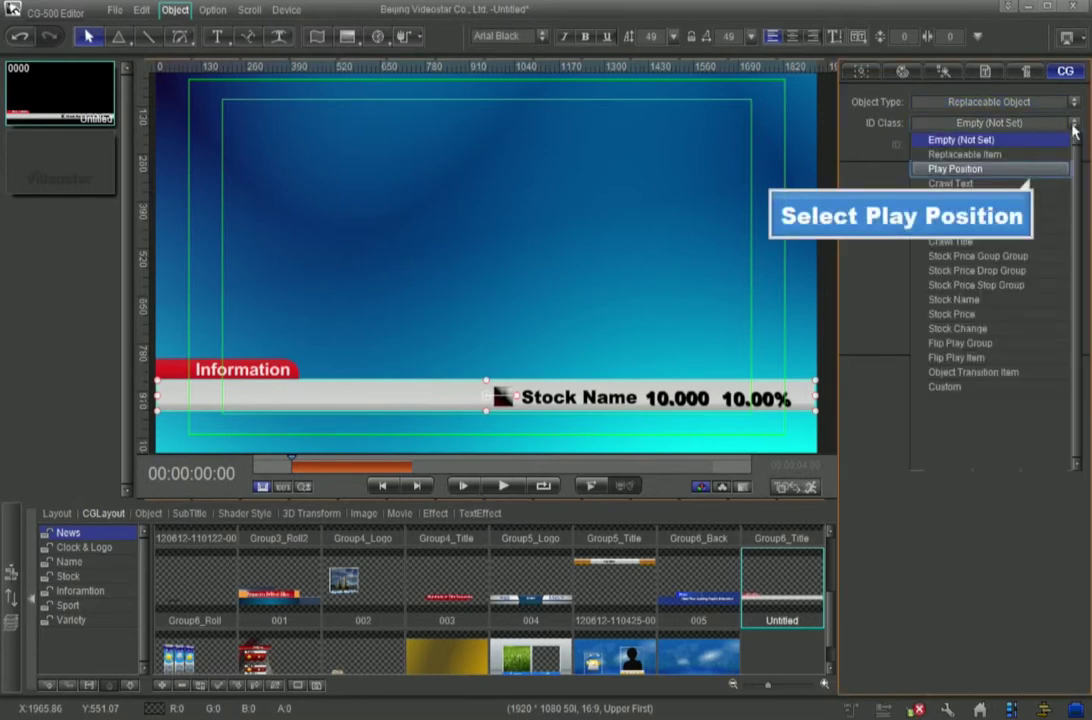
pyautogui.click(1026, 172)
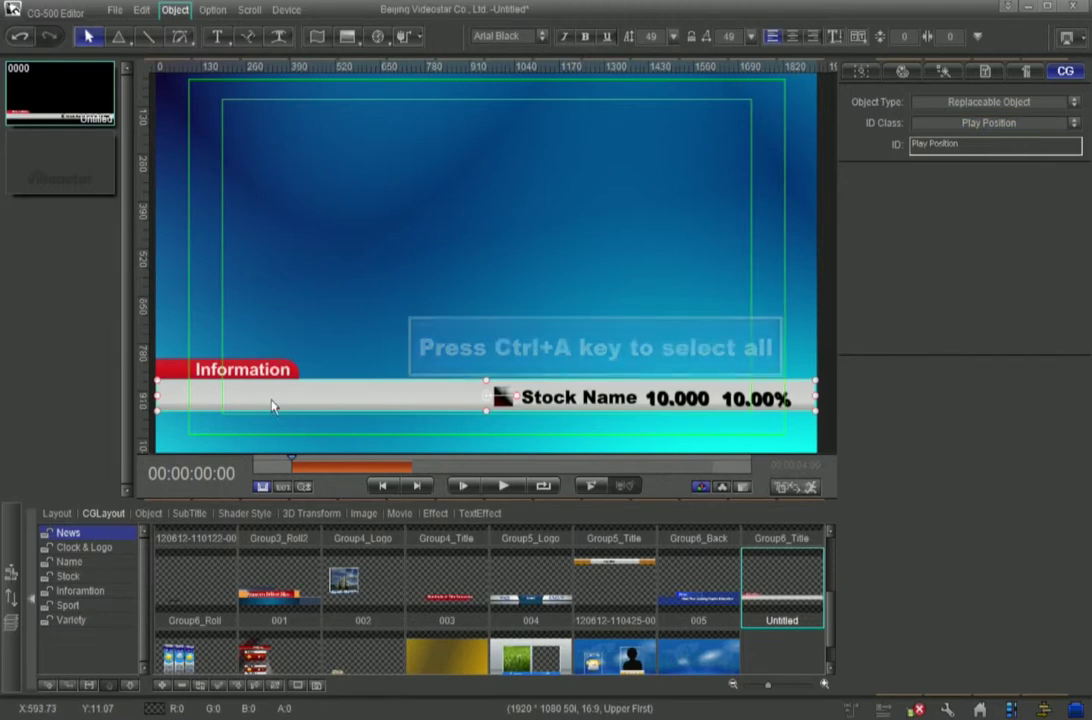
# Group all objects on the canvas and set the group's object type to Stock Crawler Object
pyautogui.hotkey('ctrl', 'a')
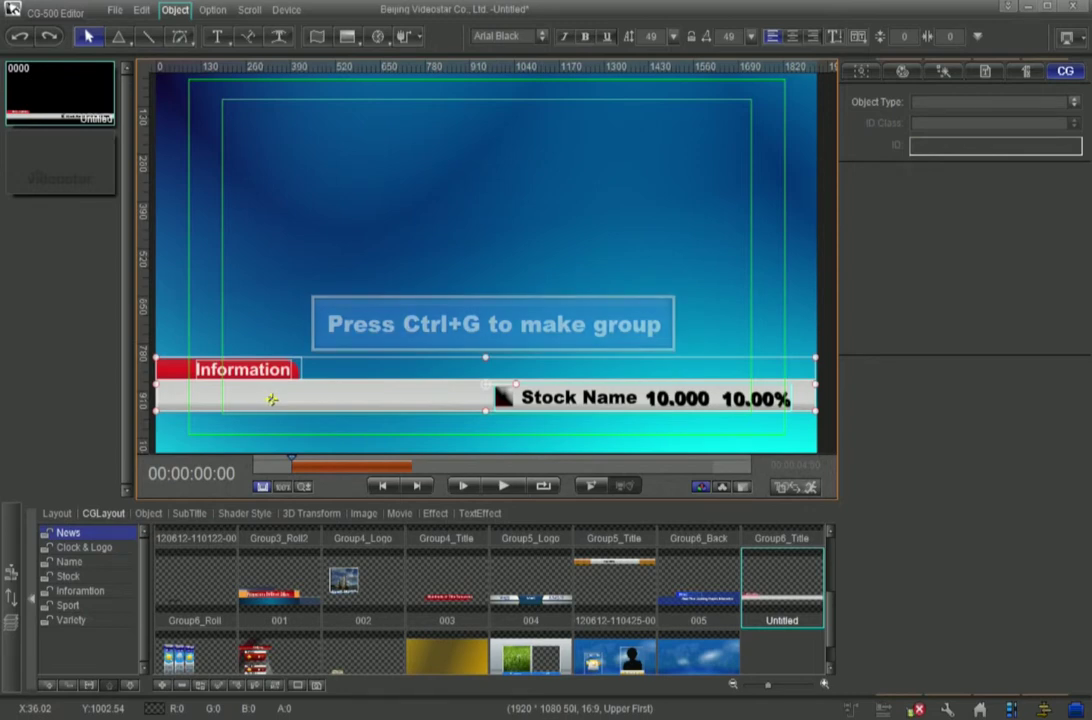
pyautogui.hotkey('ctrl', 'g')
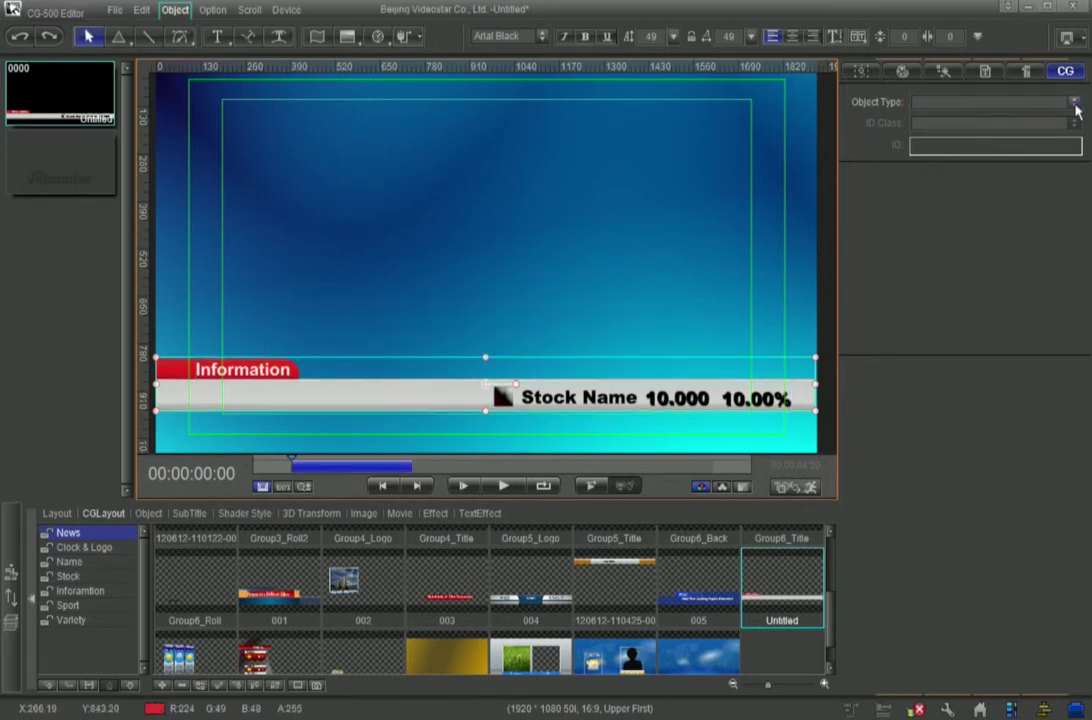
pyautogui.click(1074, 102)
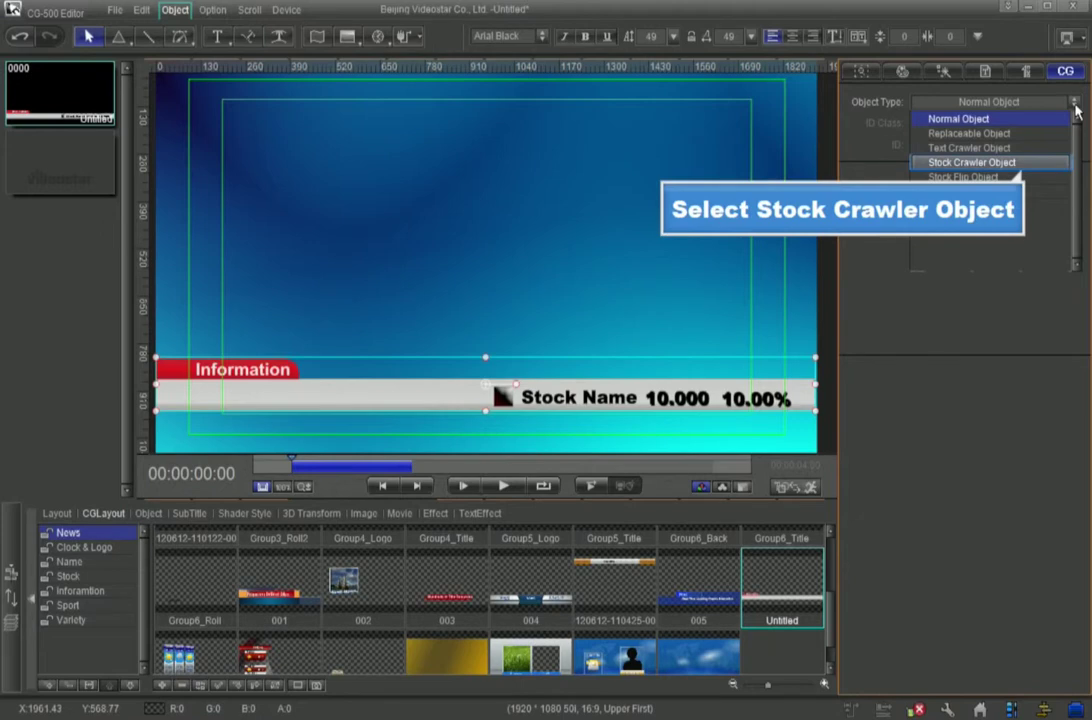
pyautogui.click(1025, 162)
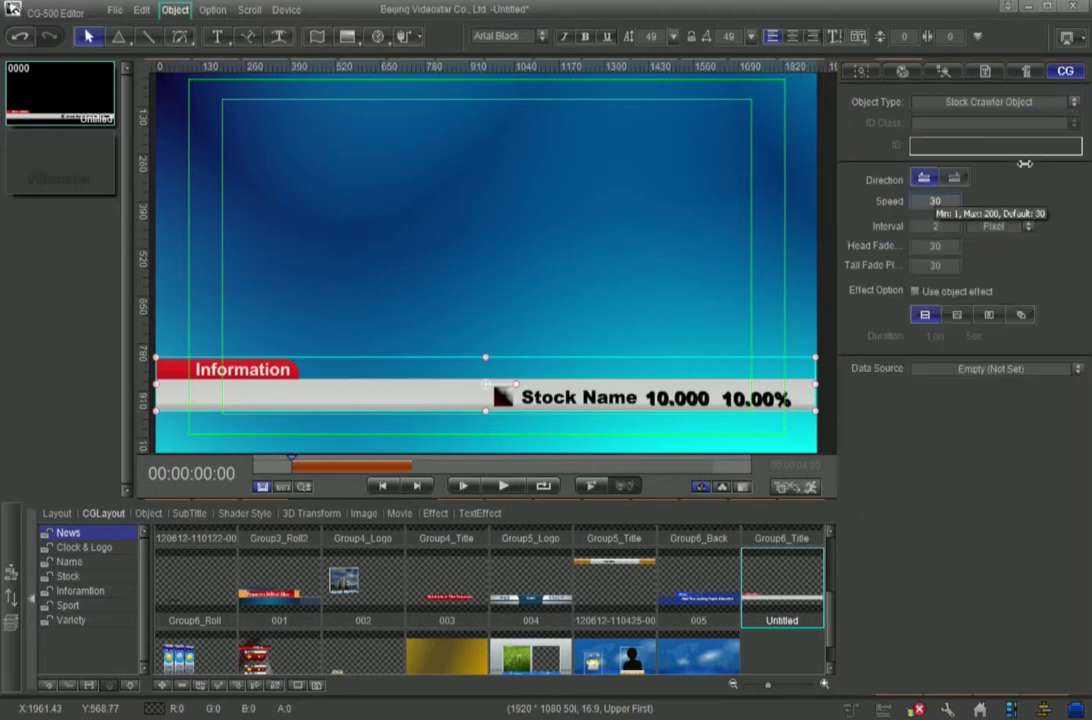
# Set the stock crawler's speed to 50 and its interval to 4 with Space as the unit
pyautogui.click(935, 201)
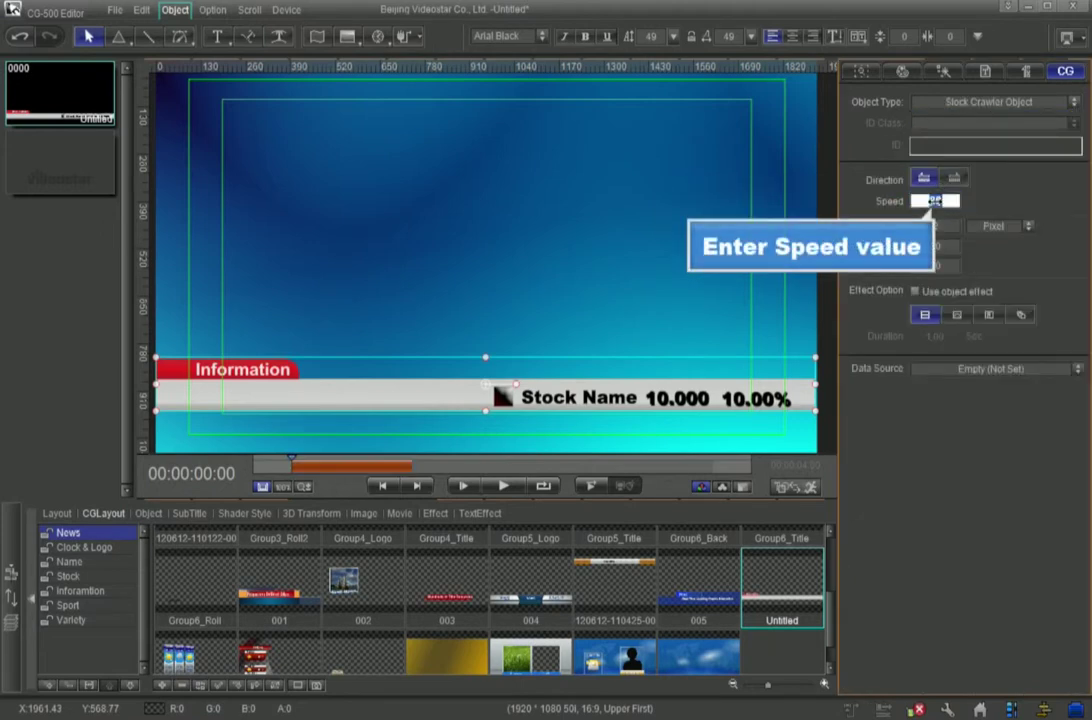
pyautogui.write('60')
pyautogui.click(935, 226)
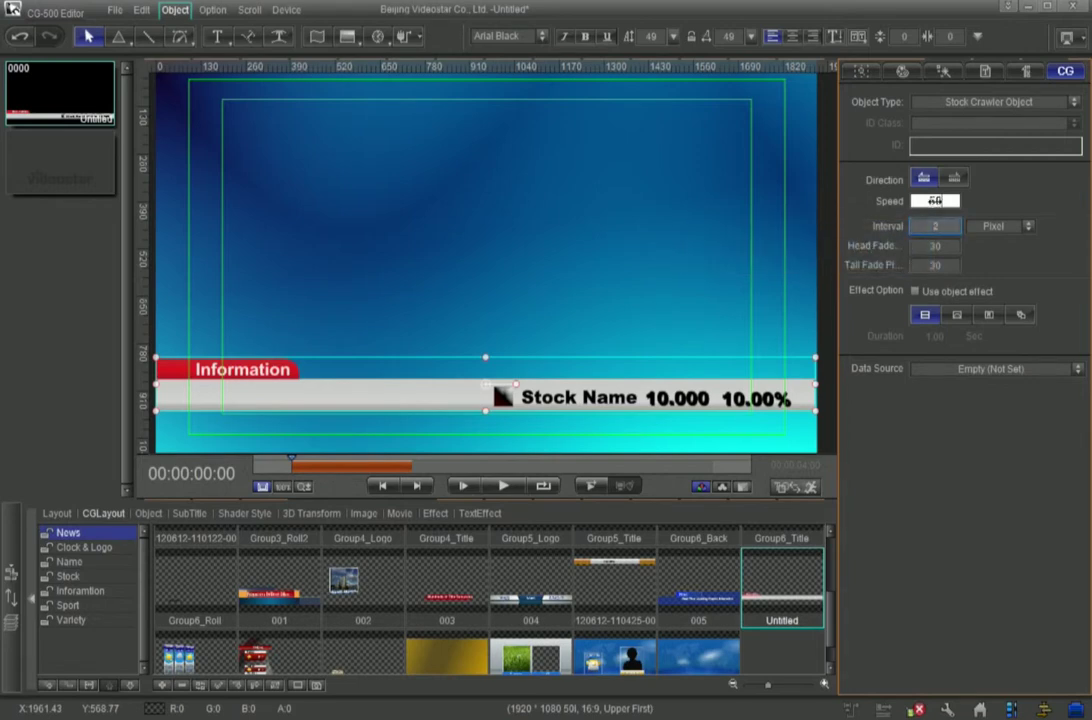
pyautogui.write('4')
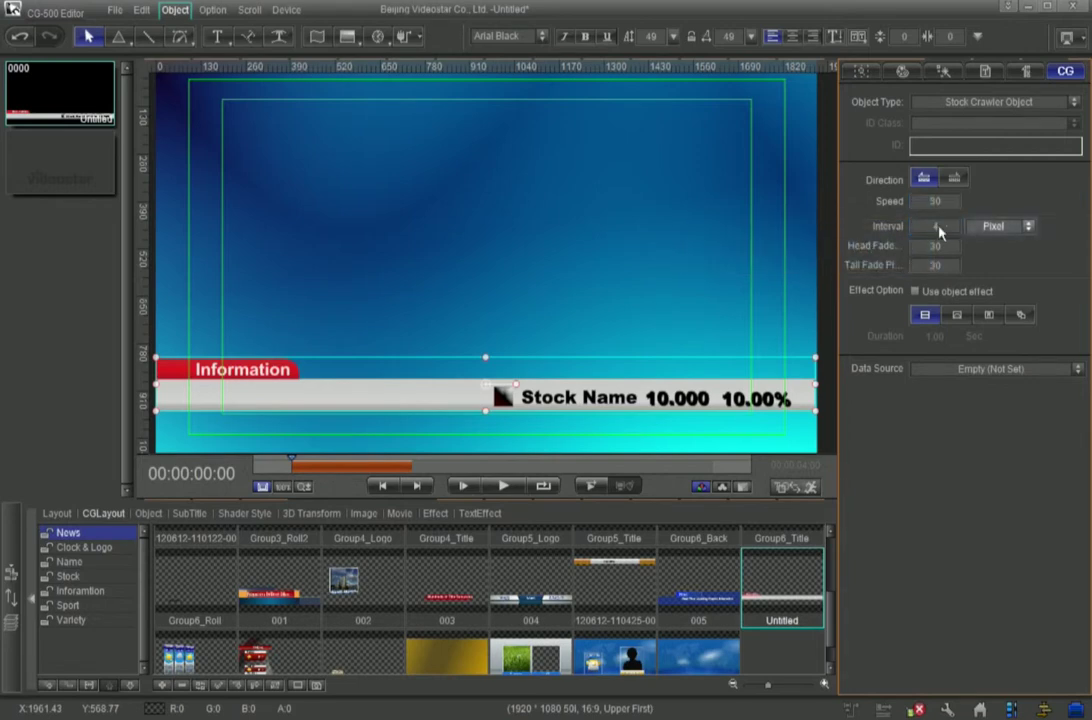
pyautogui.click(1029, 227)
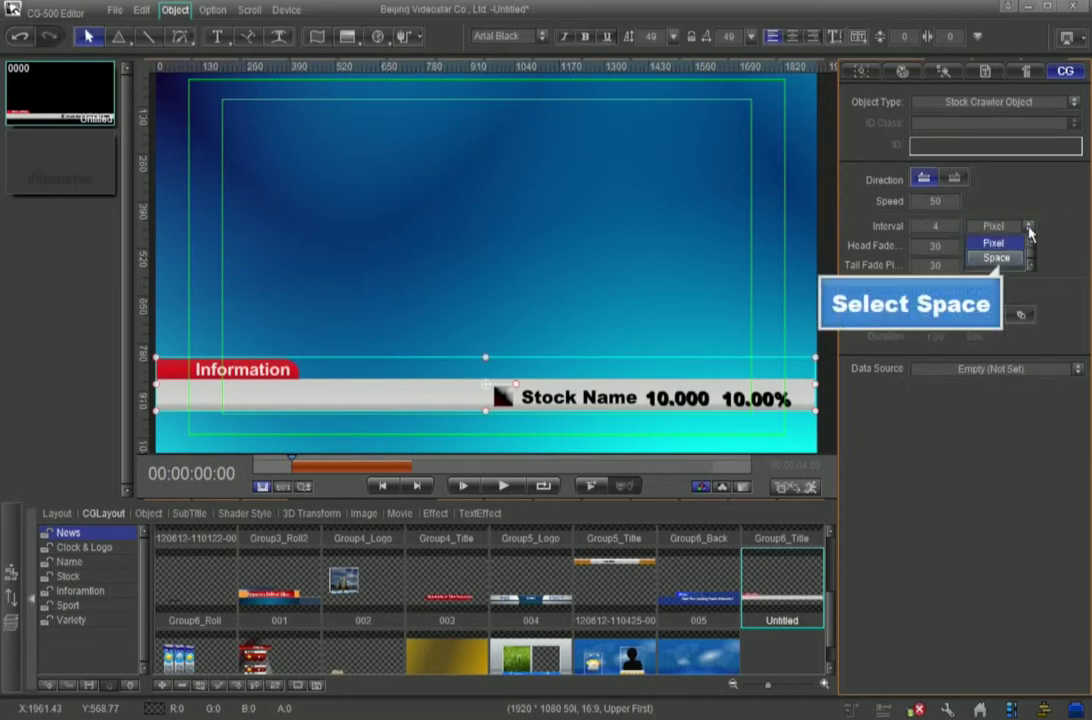
pyautogui.click(992, 258)
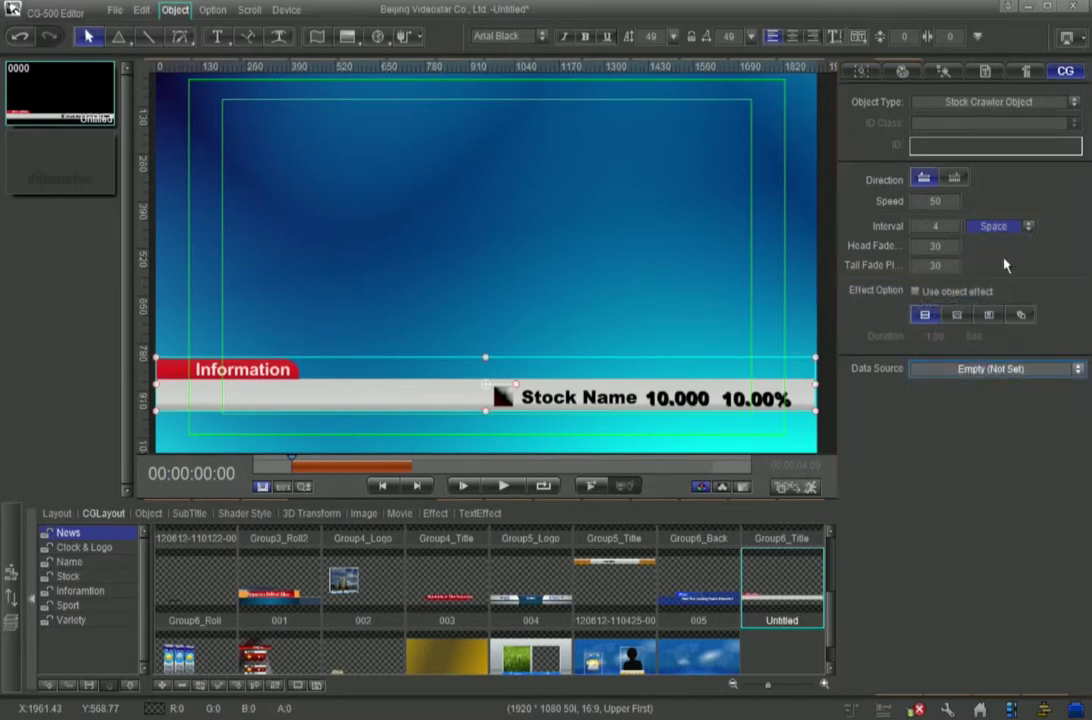
# Set the crawler's data source to CSV File and choose Stock Data.csv from the Desktop as its text file
pyautogui.click(1077, 369)
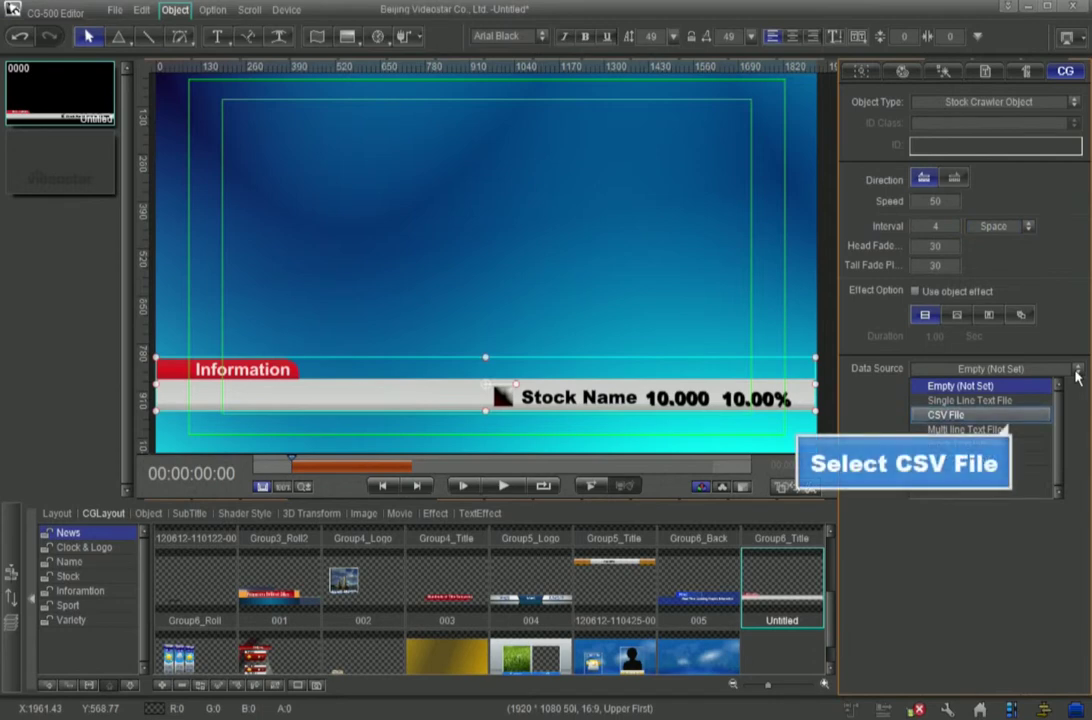
pyautogui.click(1005, 414)
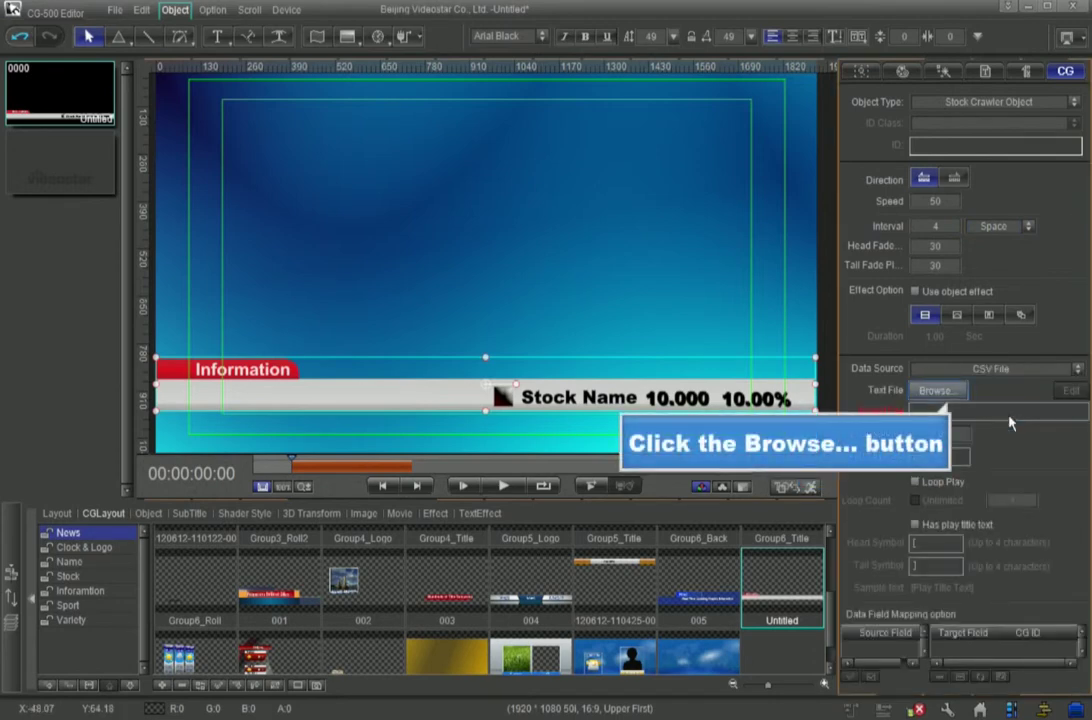
pyautogui.click(934, 391)
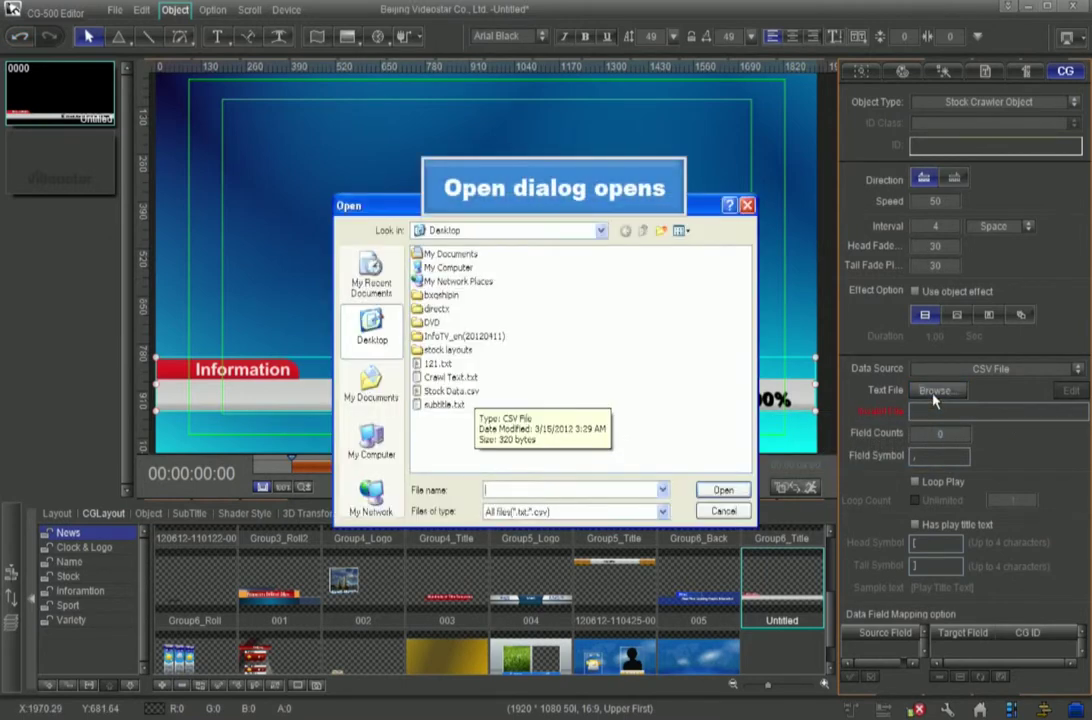
pyautogui.click(470, 393)
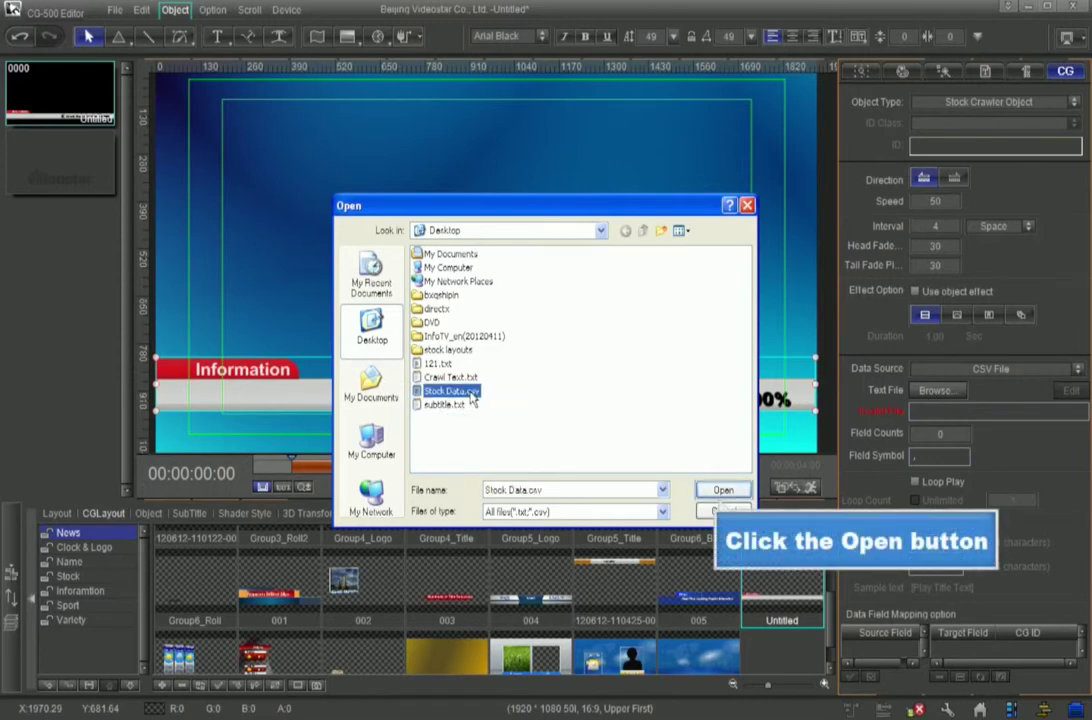